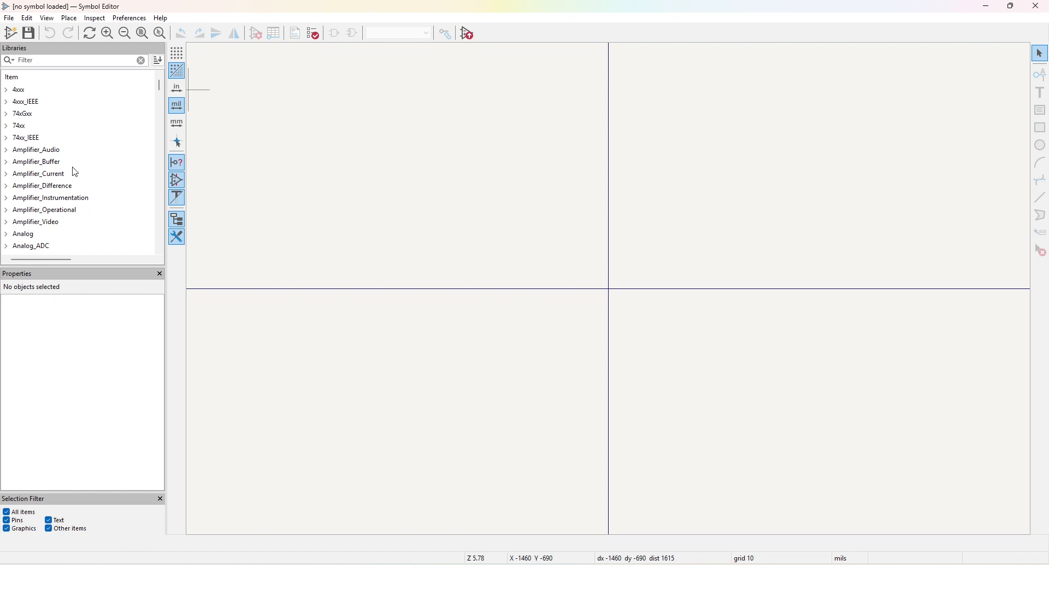
Step: Create a new symbol library named steppeschool_library in the libraries folder and add it to the Global library table
{"action": "left_click", "coordinate": [11, 19]}
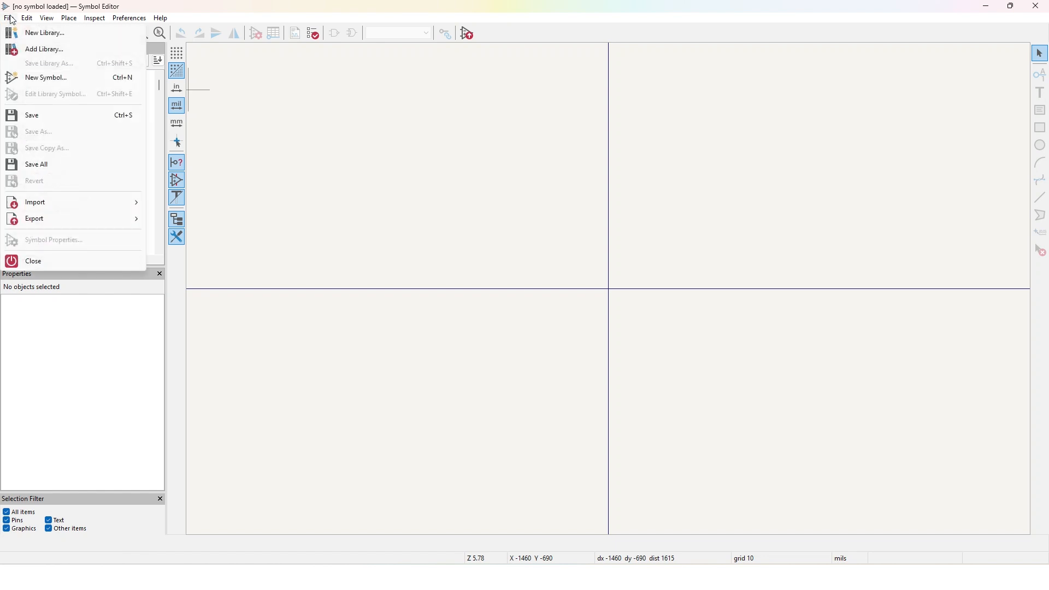
{"action": "left_click", "coordinate": [37, 35]}
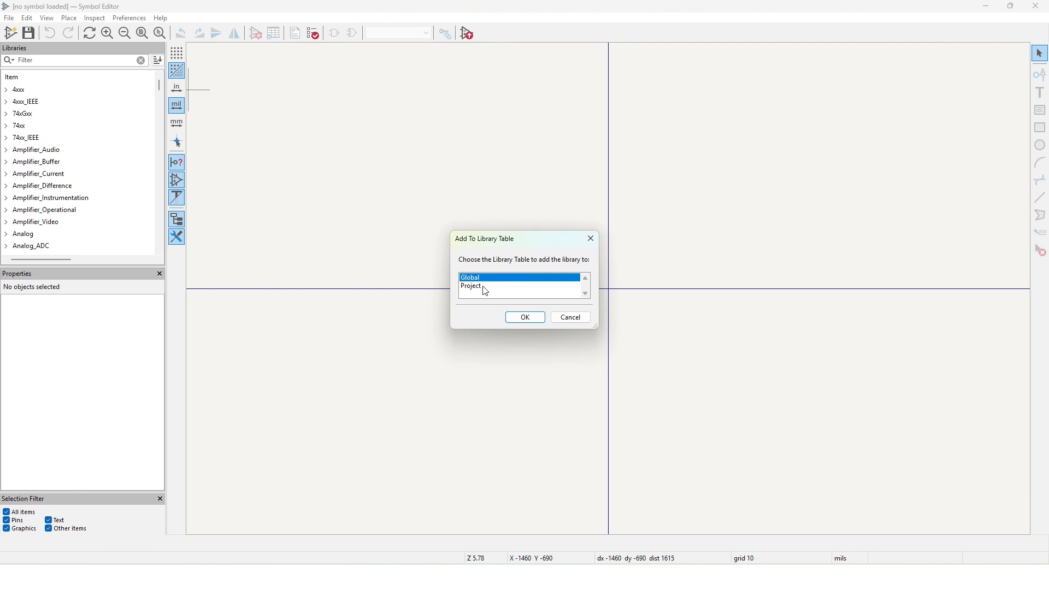
{"action": "left_click", "coordinate": [532, 318]}
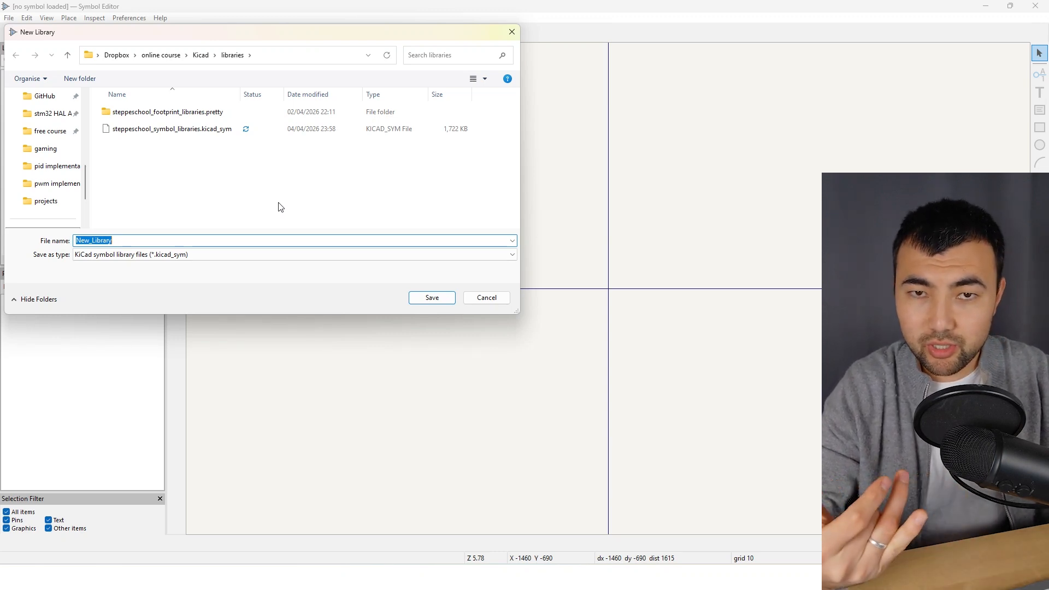
{"action": "type", "text": "st"}
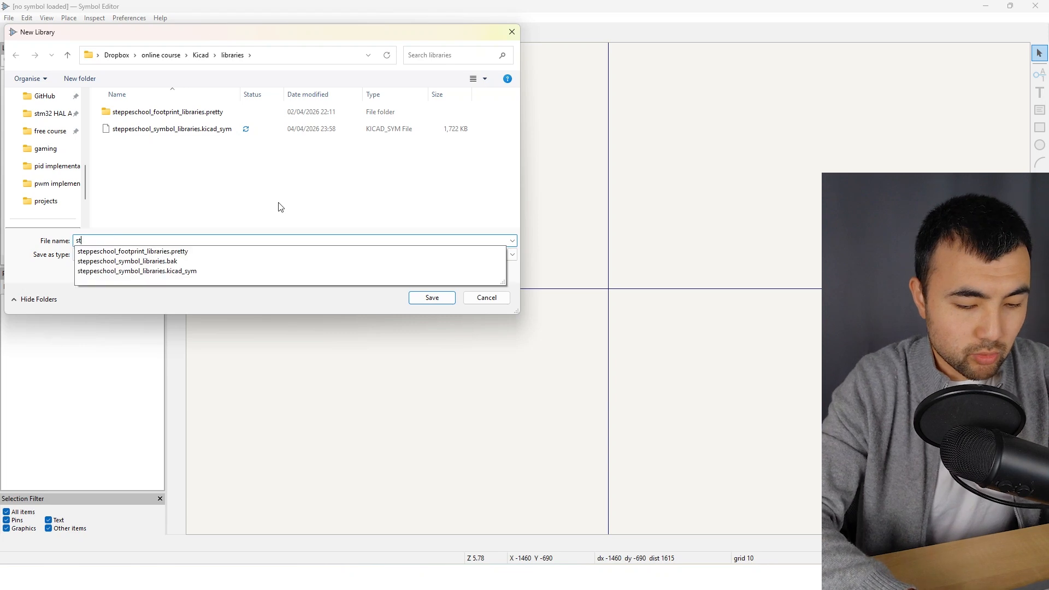
{"action": "type", "text": "eppeschool_library"}
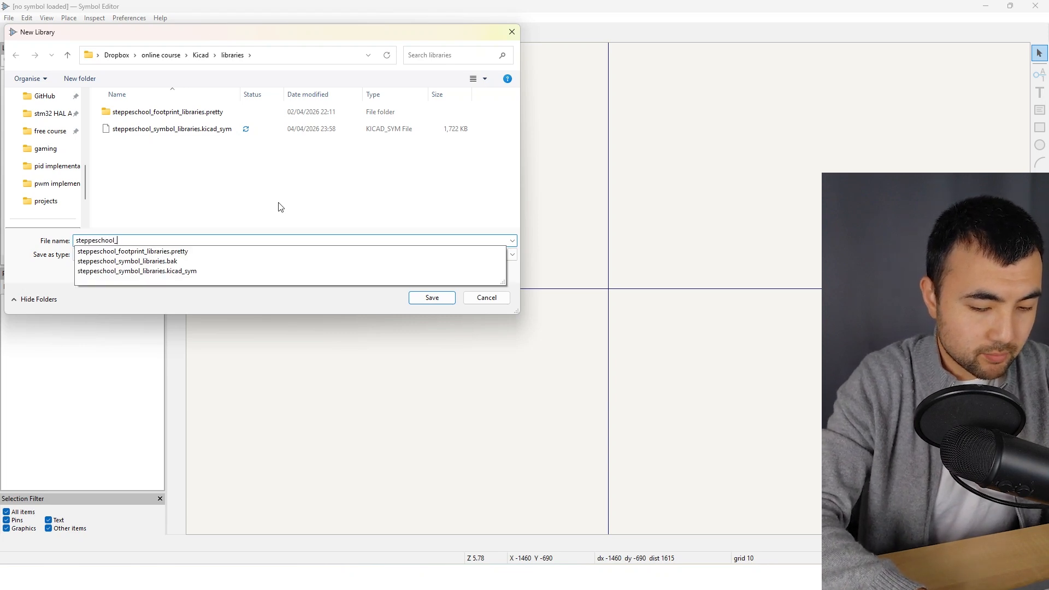
{"action": "left_click", "coordinate": [427, 298]}
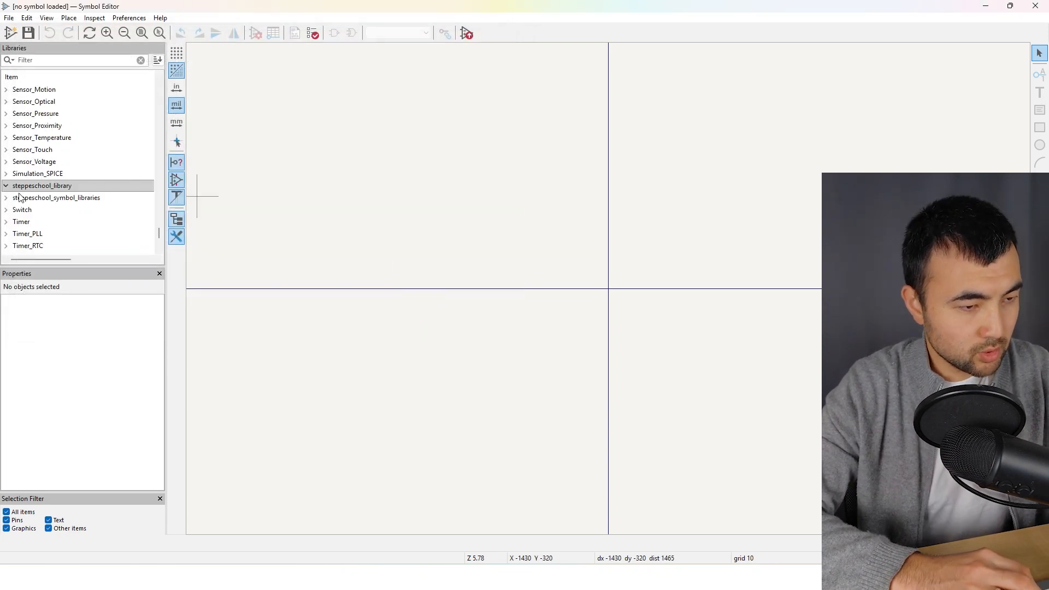
Step: Create a new symbol named CAT4104 in steppeschool_library with default reference designator U and one unit per package
{"action": "left_click", "coordinate": [5, 186]}
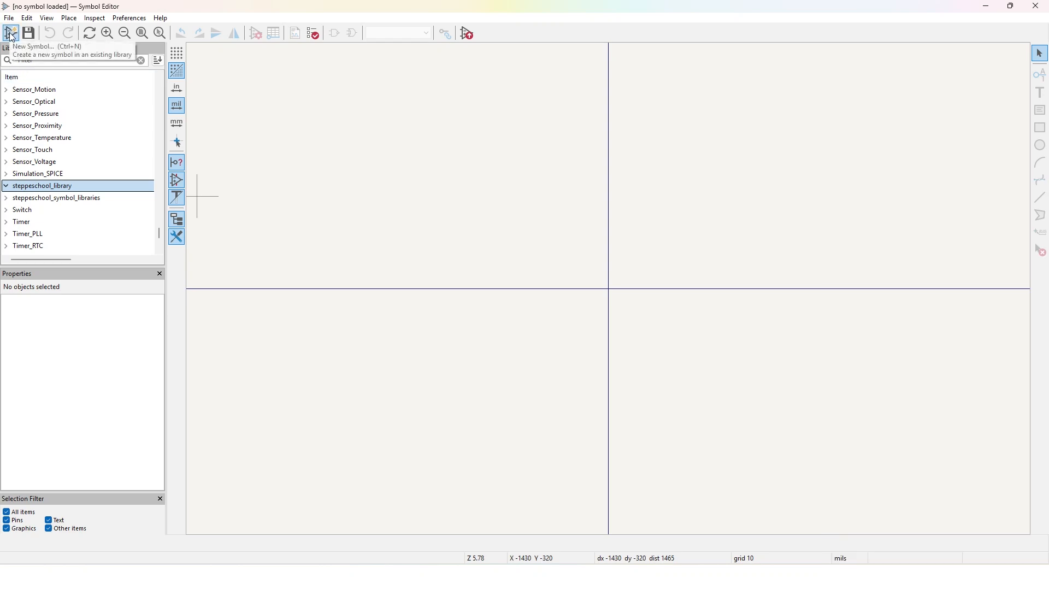
{"action": "left_click", "coordinate": [10, 33]}
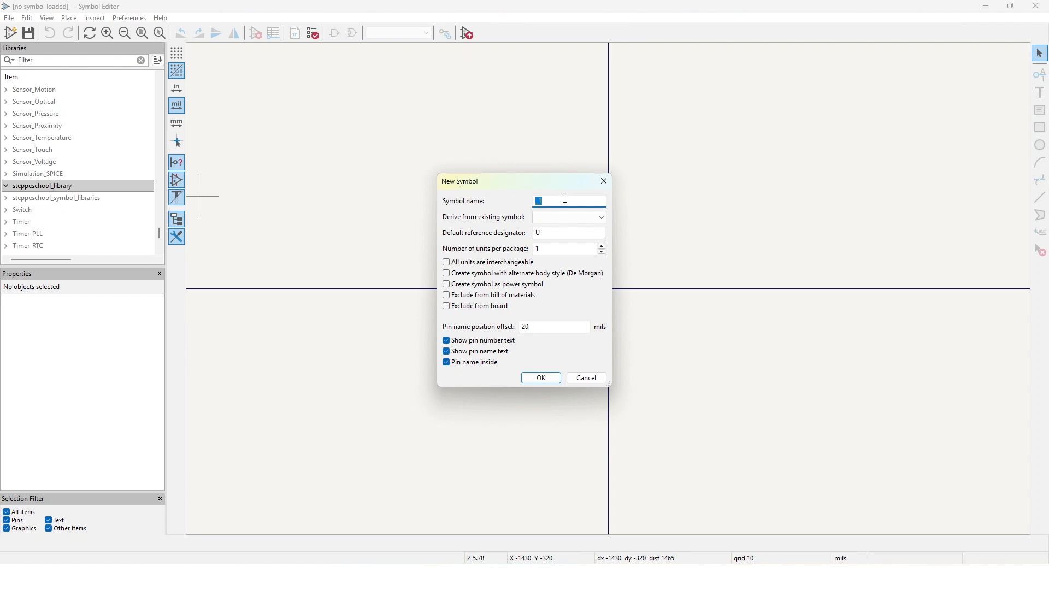
{"action": "left_click", "coordinate": [543, 382]}
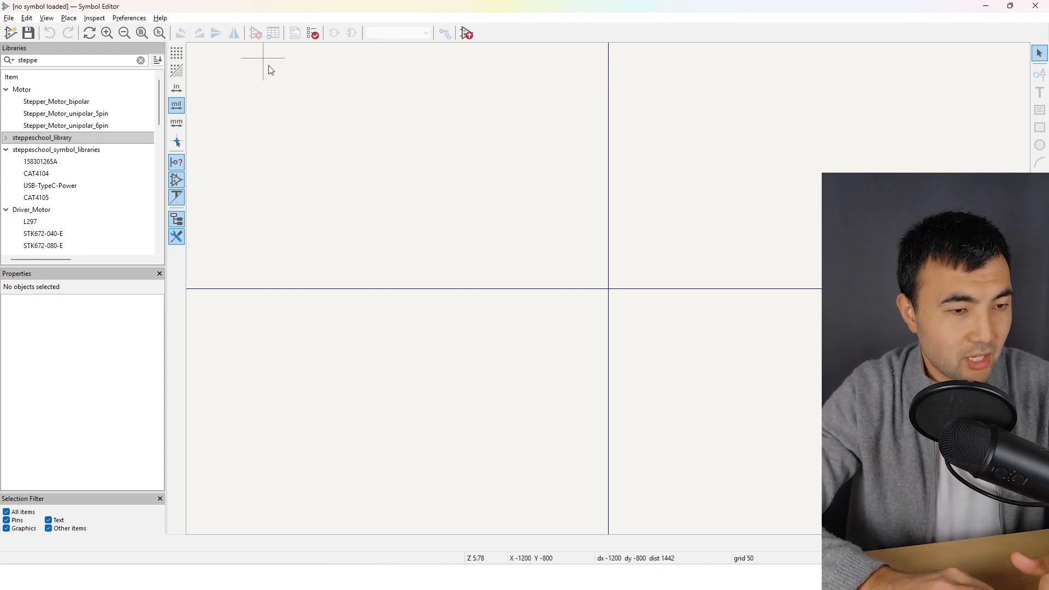
Step: Open the symbol editor's preferences
{"action": "left_click", "coordinate": [132, 20]}
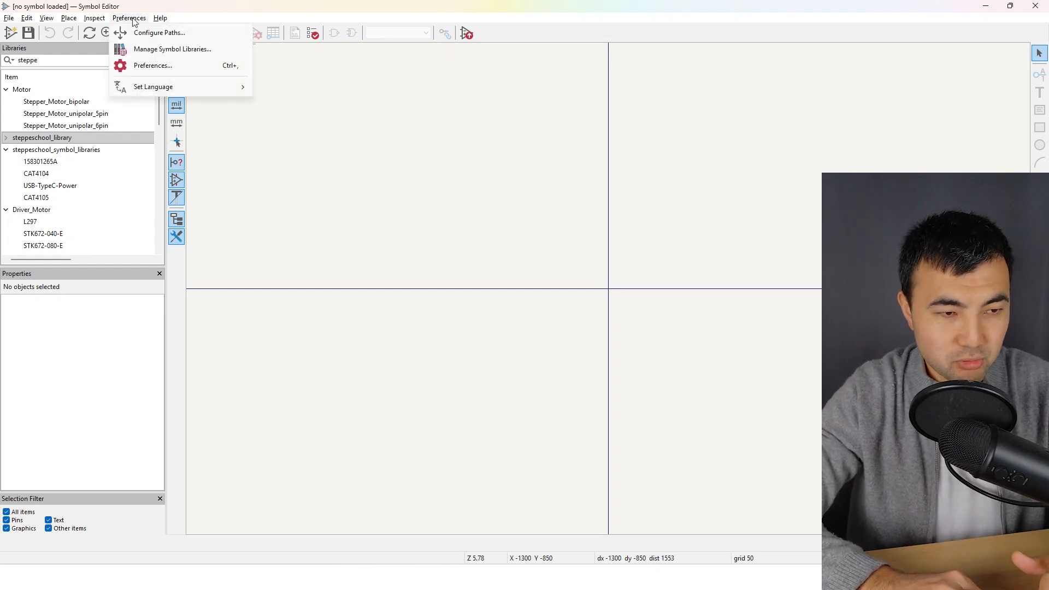
{"action": "left_click", "coordinate": [147, 66]}
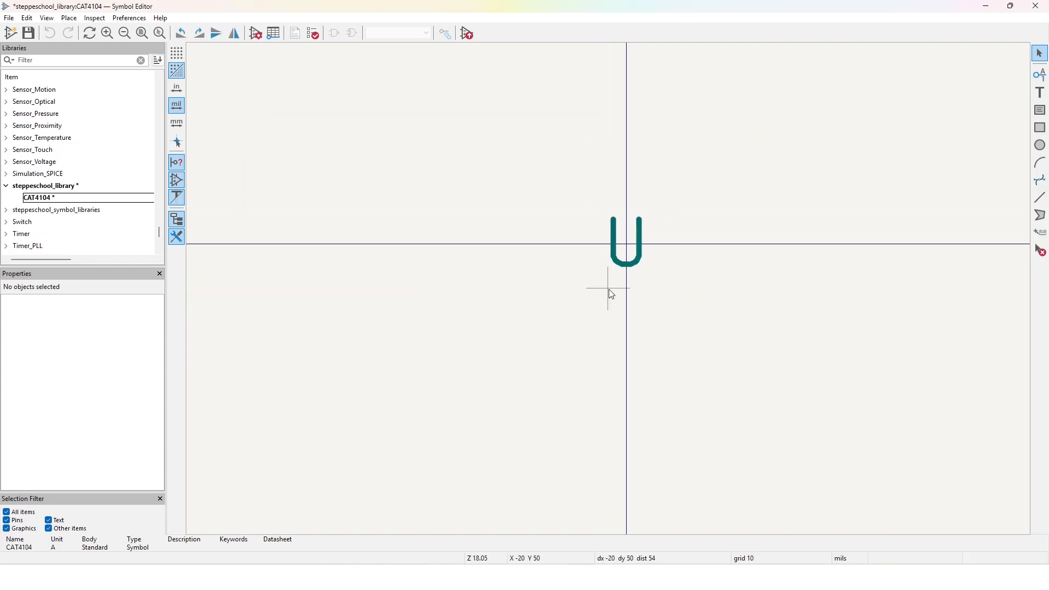
Step: Draw a rectangular symbol body around the origin, about 660 mils wide and 560 mils high
{"action": "scroll", "coordinate": [612, 295], "scroll_direction": "up", "scroll_amount": 10}
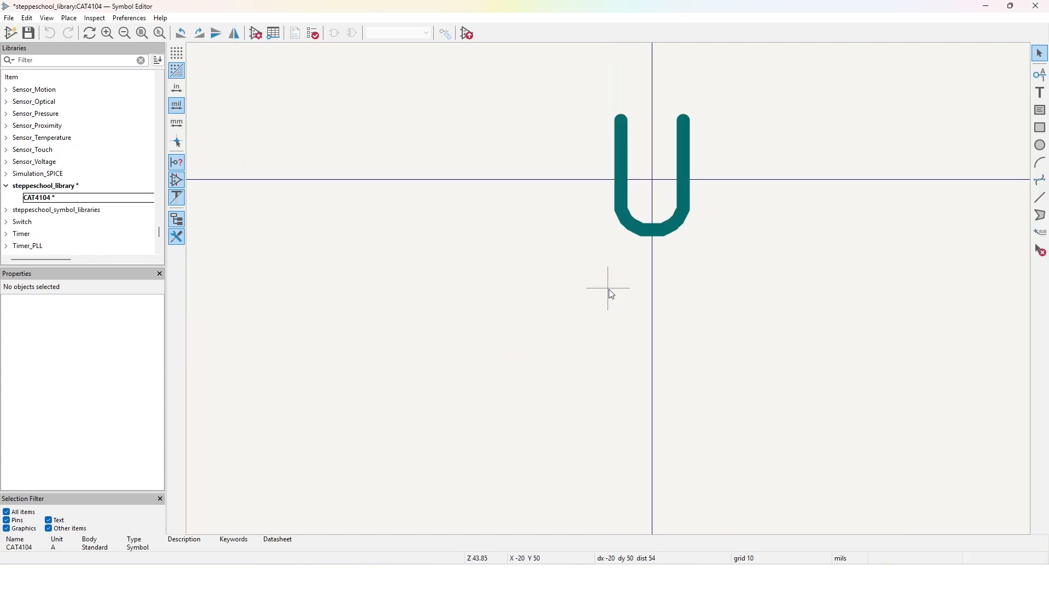
{"action": "scroll", "coordinate": [612, 295], "scroll_direction": "down", "scroll_amount": 8}
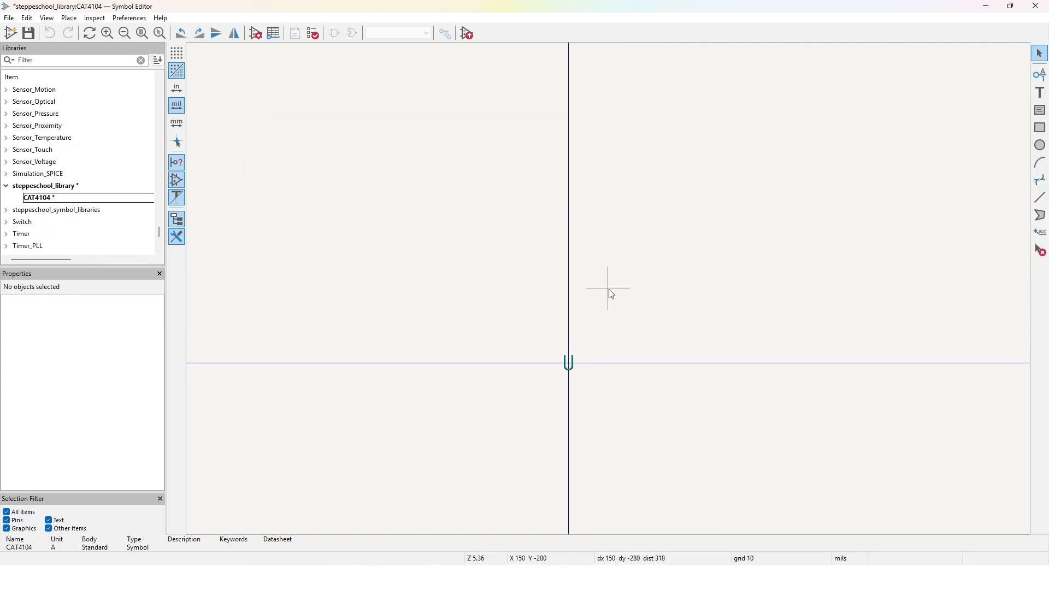
{"action": "left_click", "coordinate": [1041, 130]}
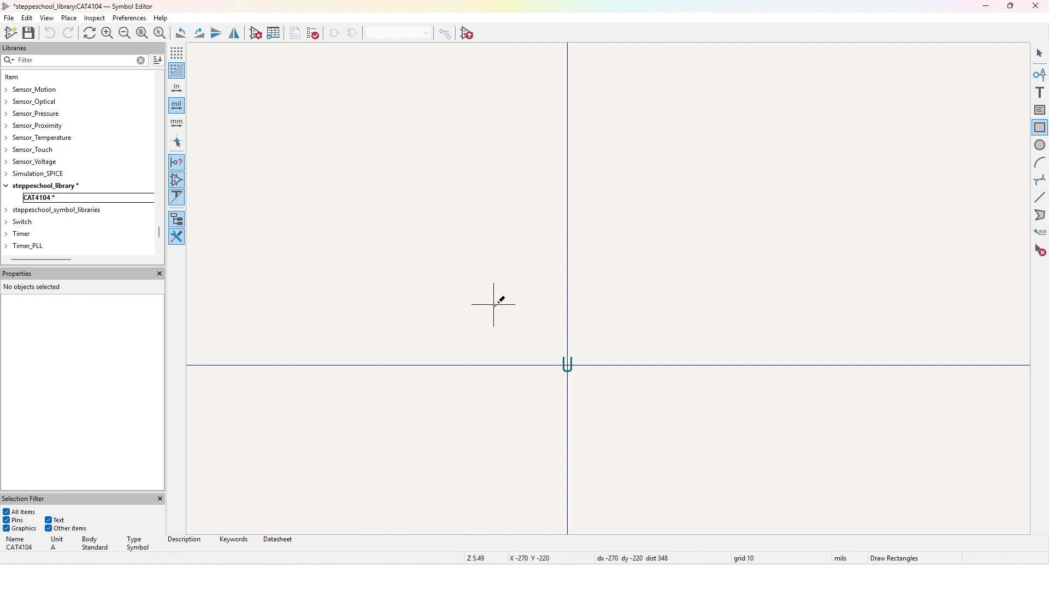
{"action": "left_click", "coordinate": [477, 286]}
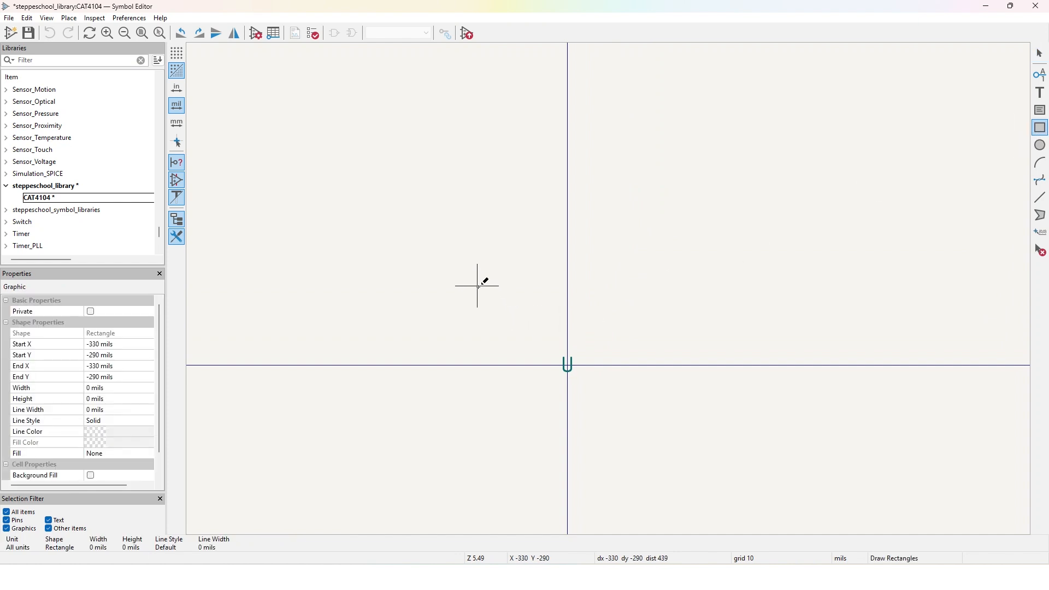
{"action": "left_click", "coordinate": [657, 438]}
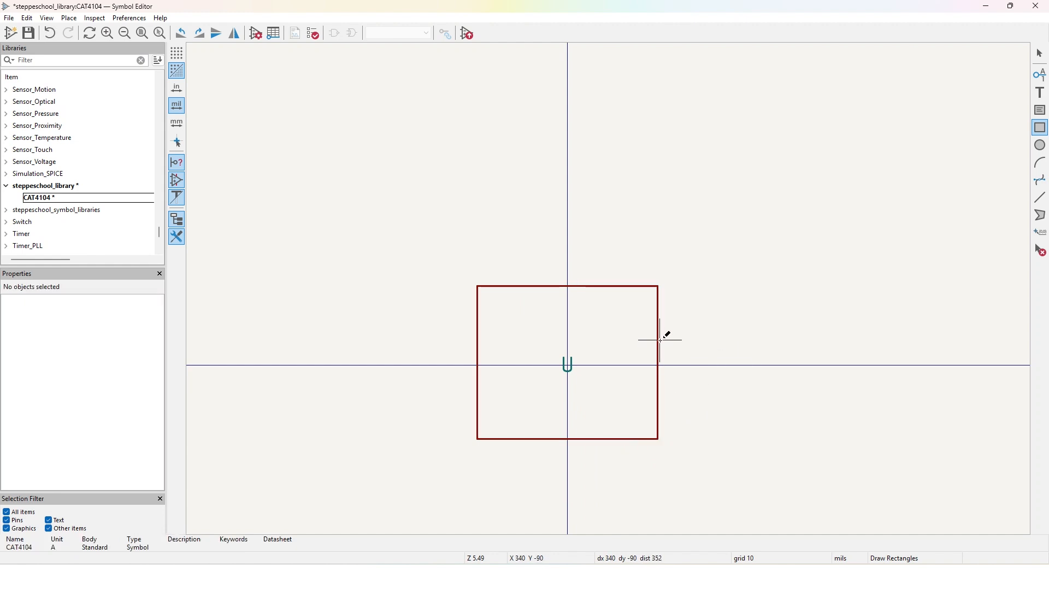
{"action": "key", "text": "Escape"}
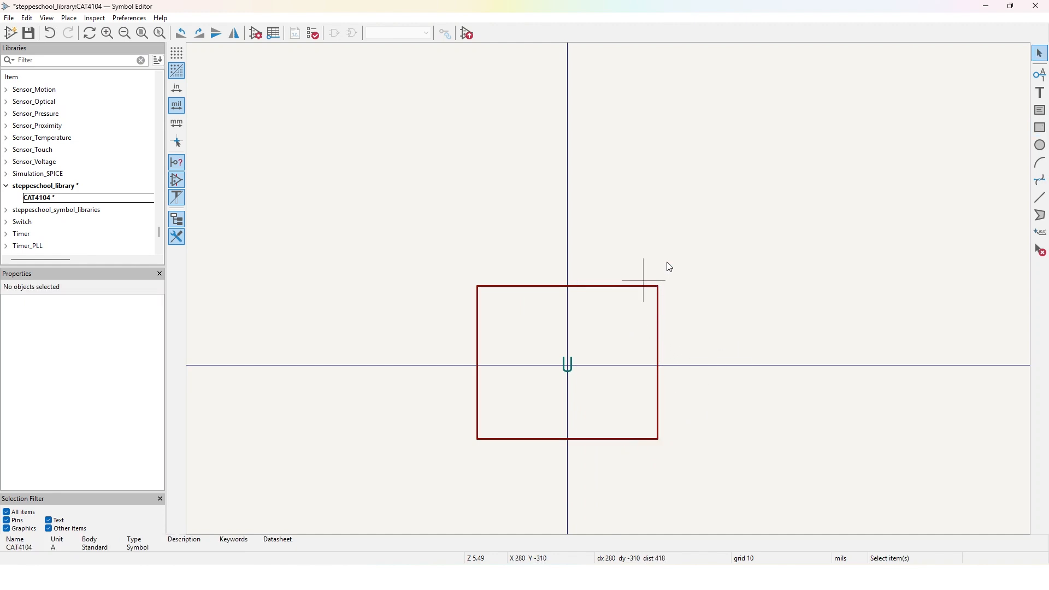
Step: Fill the body rectangle with the custom light orange color #FFDC84FF and set its border width to 1 mil
{"action": "left_click", "coordinate": [584, 292]}
{"action": "right_click", "coordinate": [584, 292]}
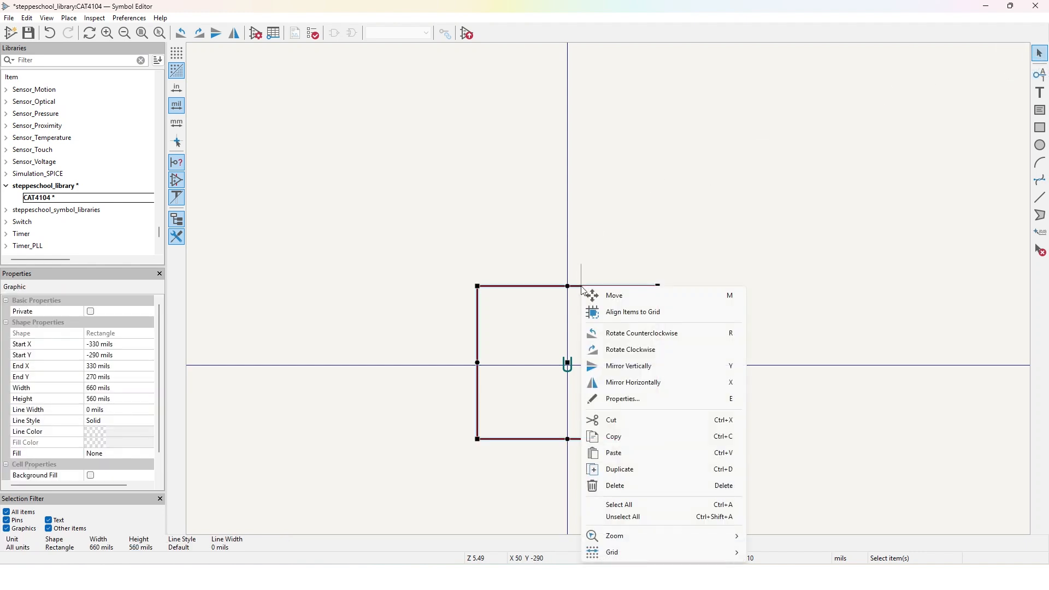
{"action": "left_click", "coordinate": [658, 399]}
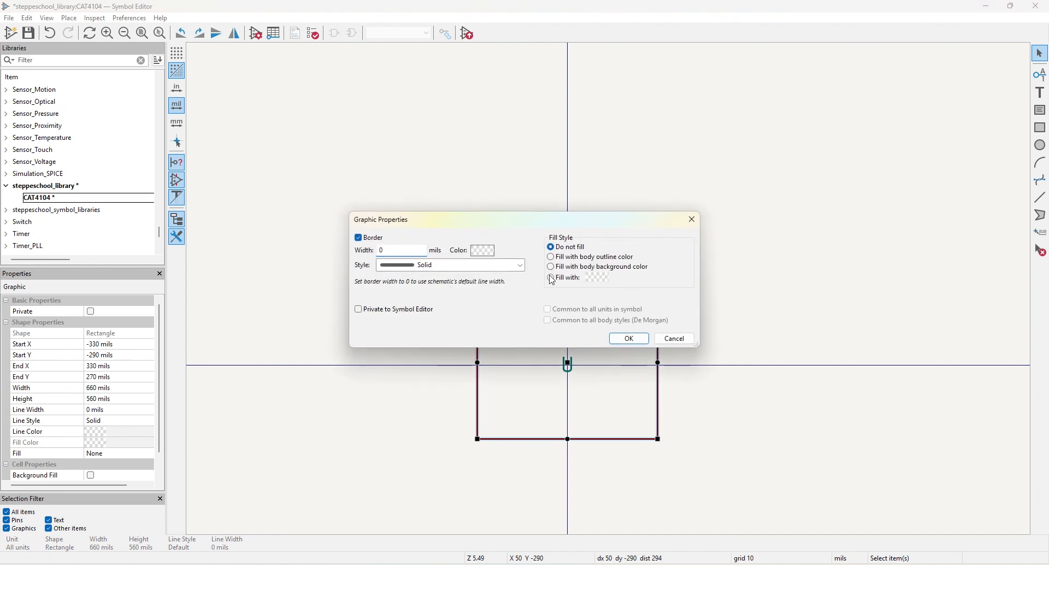
{"action": "left_click", "coordinate": [597, 277]}
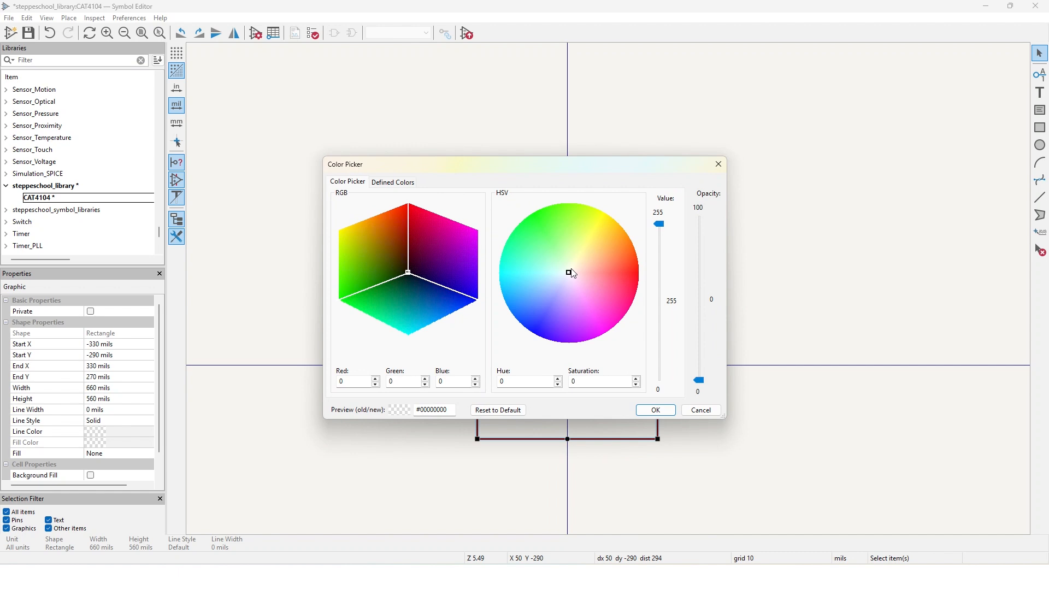
{"action": "left_click_drag", "start_coordinate": [569, 272], "coordinate": [593, 250]}
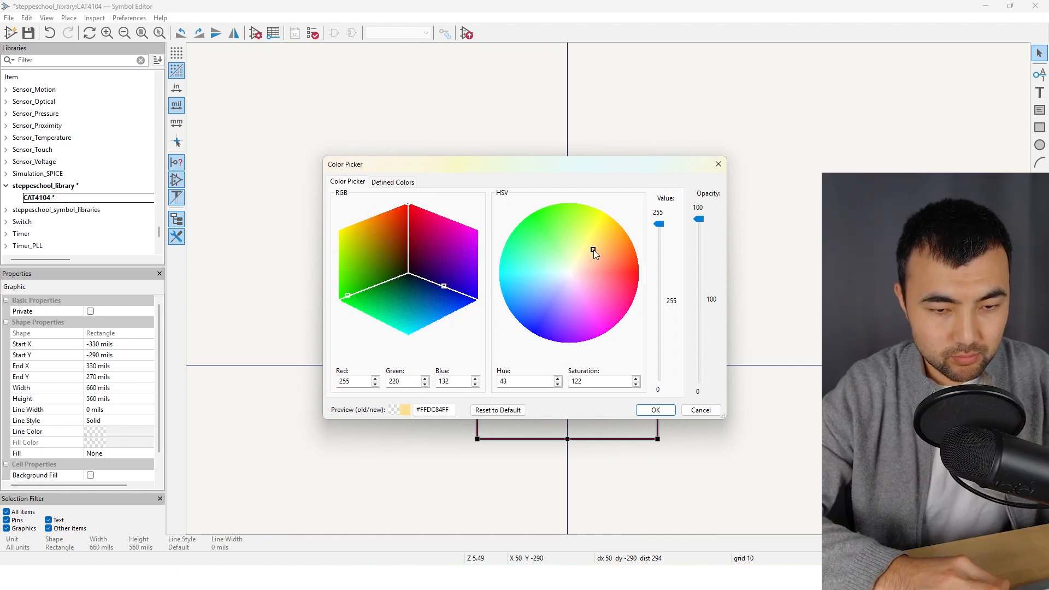
{"action": "left_click", "coordinate": [656, 410]}
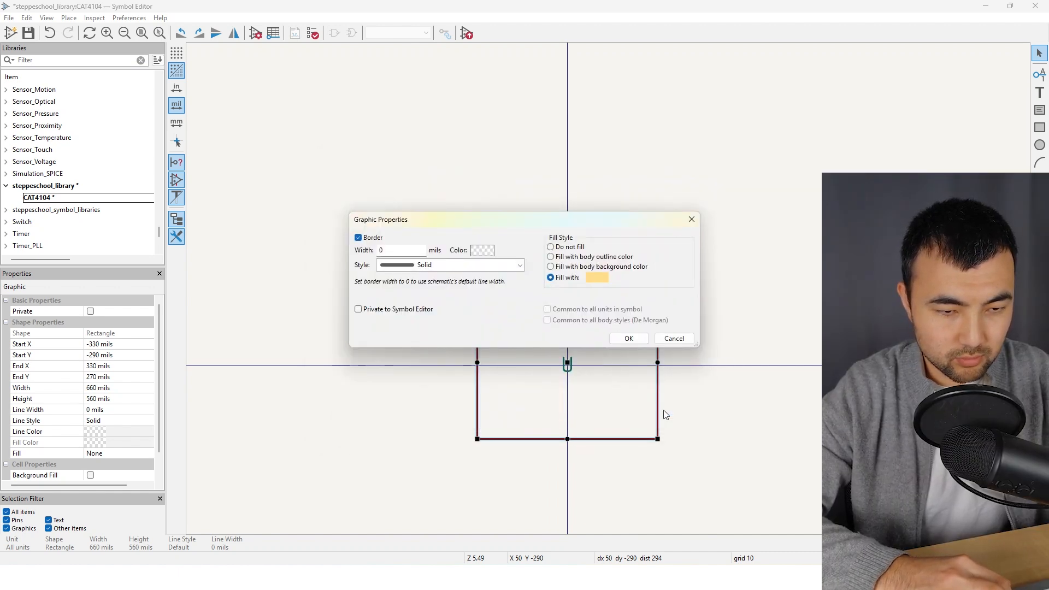
{"action": "double_click", "coordinate": [393, 250]}
{"action": "type", "text": "1"}
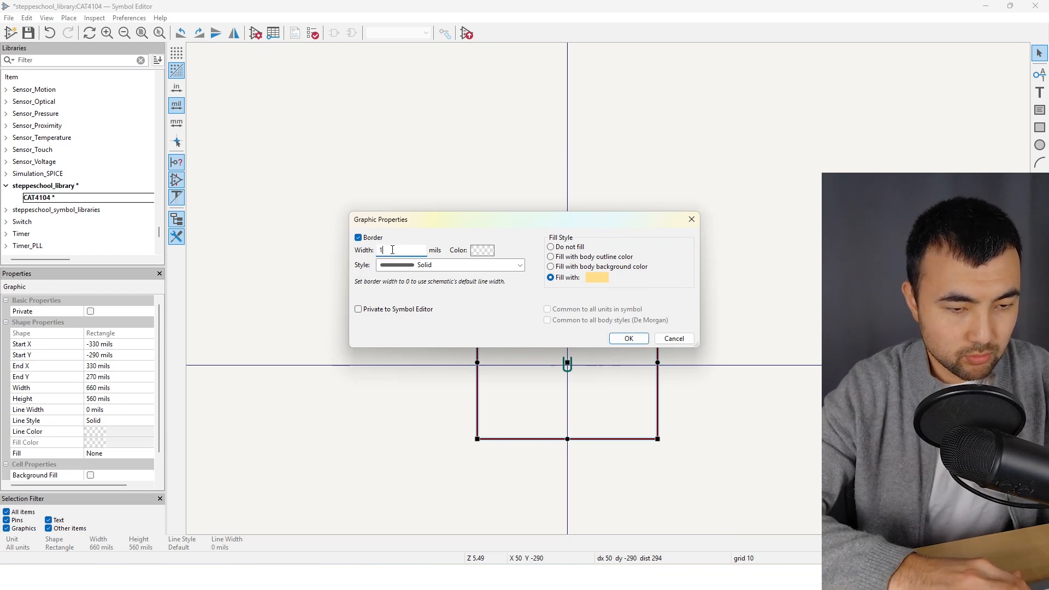
{"action": "left_click", "coordinate": [629, 339]}
{"action": "left_click", "coordinate": [749, 415]}
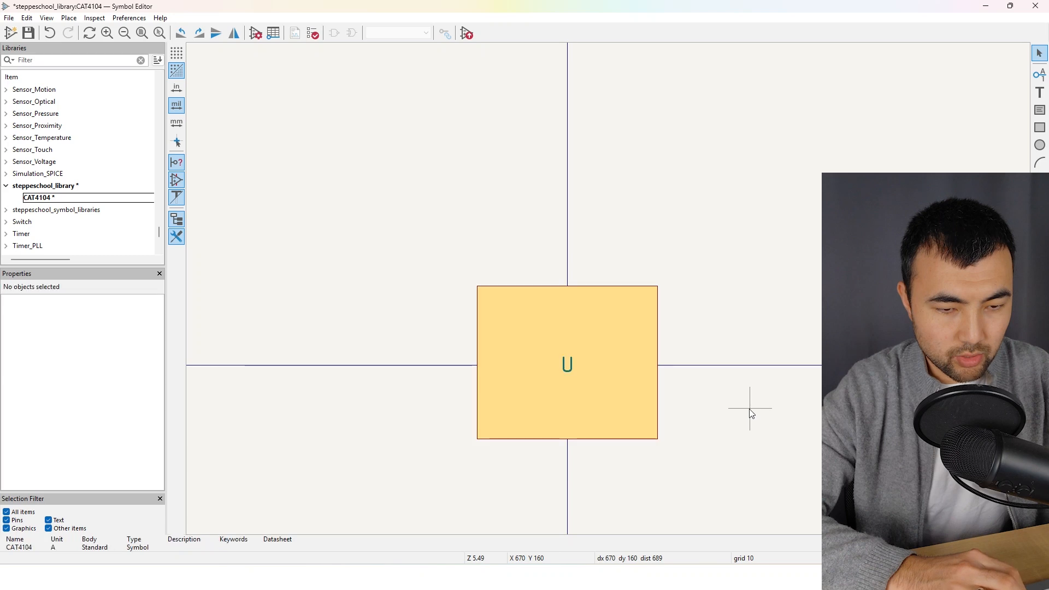
Step: Start a new input pin with the name LED1 and pin number 1
{"action": "scroll", "coordinate": [567, 376], "scroll_direction": "up", "scroll_amount": 1}
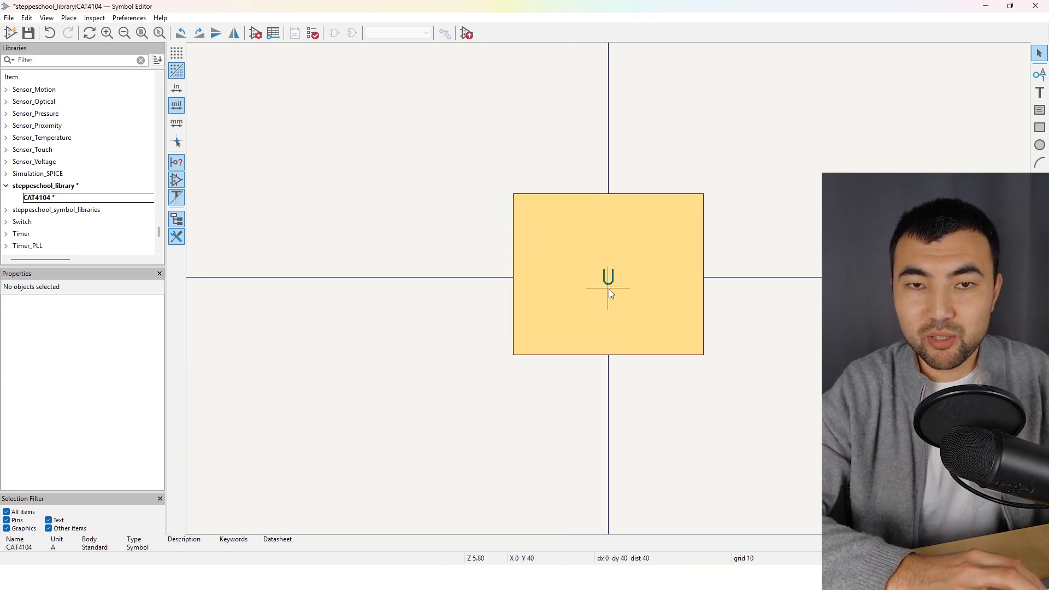
{"action": "left_click", "coordinate": [1039, 76]}
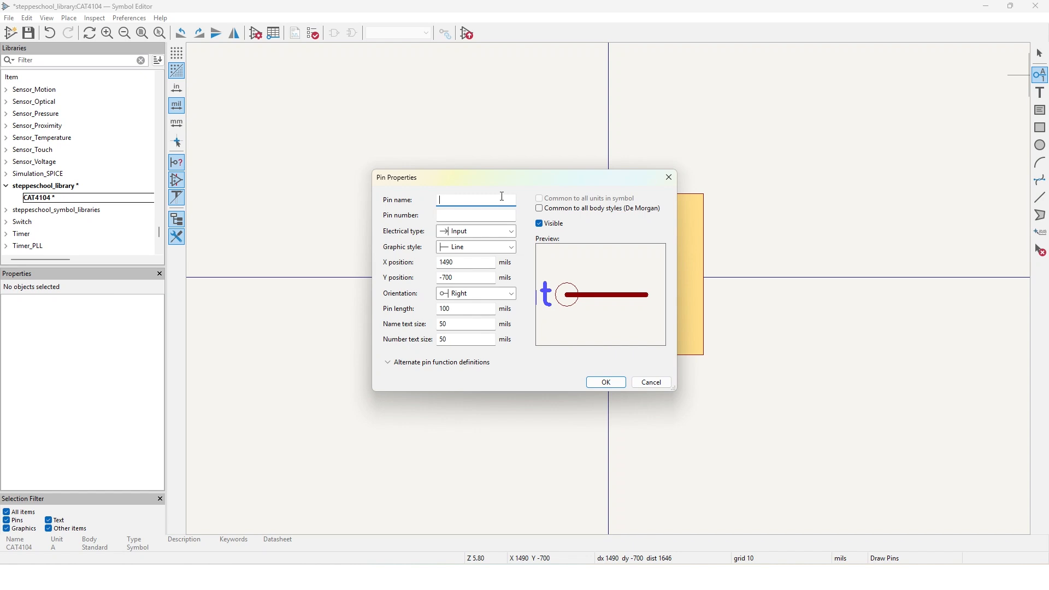
{"action": "type", "text": "LED1"}
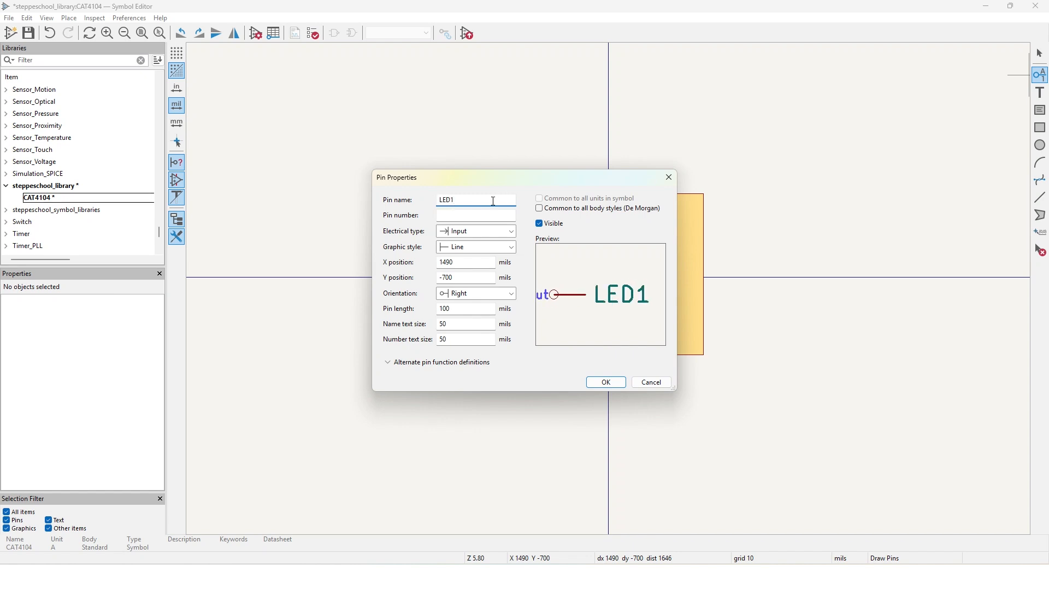
{"action": "left_click", "coordinate": [484, 215]}
{"action": "type", "text": "1"}
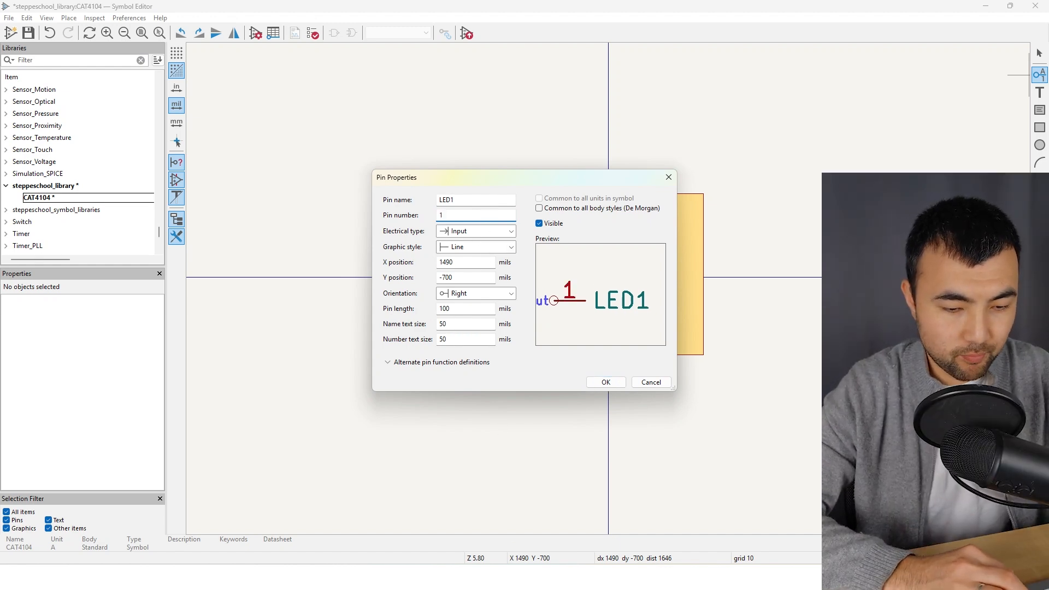
Step: Switch to the CAT4104 datasheet in the PDF reader and examine the pin connections and pin information
{"action": "left_click", "coordinate": [524, 577]}
{"action": "scroll", "coordinate": [551, 476], "scroll_direction": "up", "scroll_amount": 20}
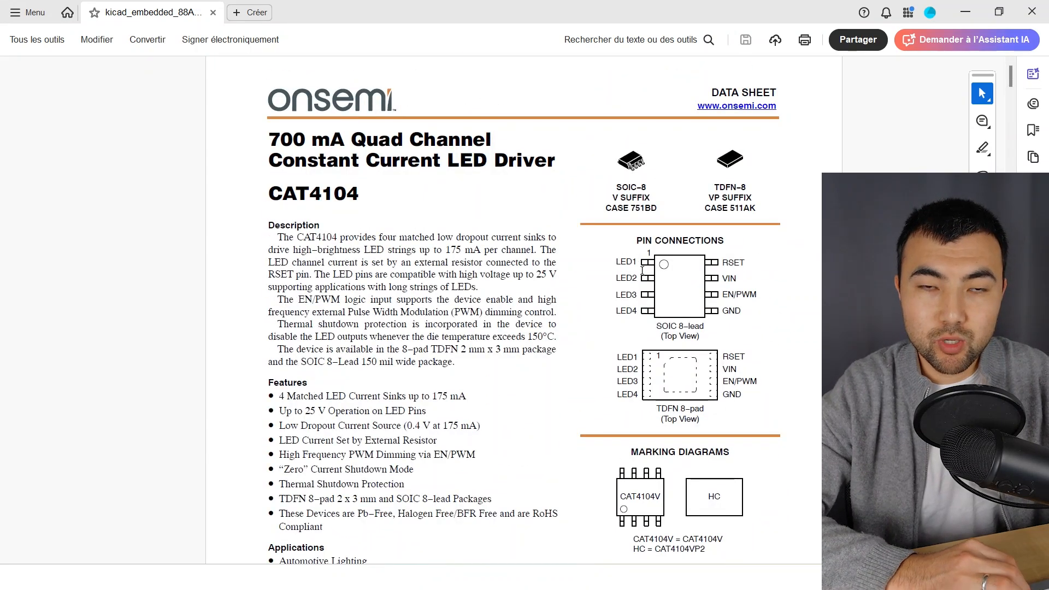
{"action": "scroll", "coordinate": [642, 275], "scroll_direction": "down", "scroll_amount": 20}
{"action": "scroll", "coordinate": [642, 270], "scroll_direction": "down", "scroll_amount": 15}
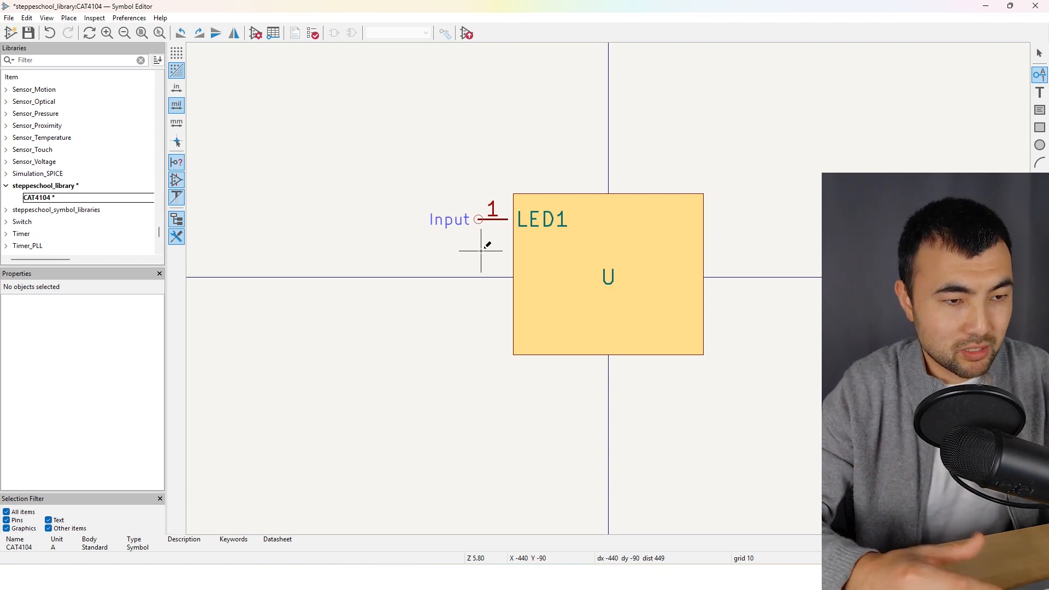
Step: Open the symbol's pin table and add seven new pin rows below the LED1 pin
{"action": "left_click", "coordinate": [274, 35]}
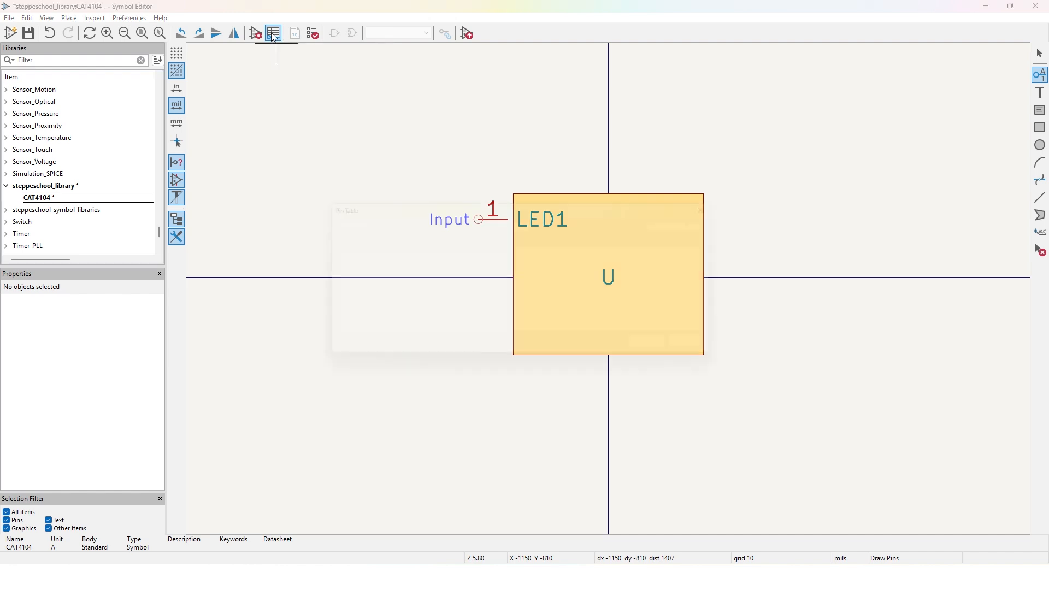
{"action": "left_click_drag", "start_coordinate": [460, 159], "coordinate": [525, 95]}
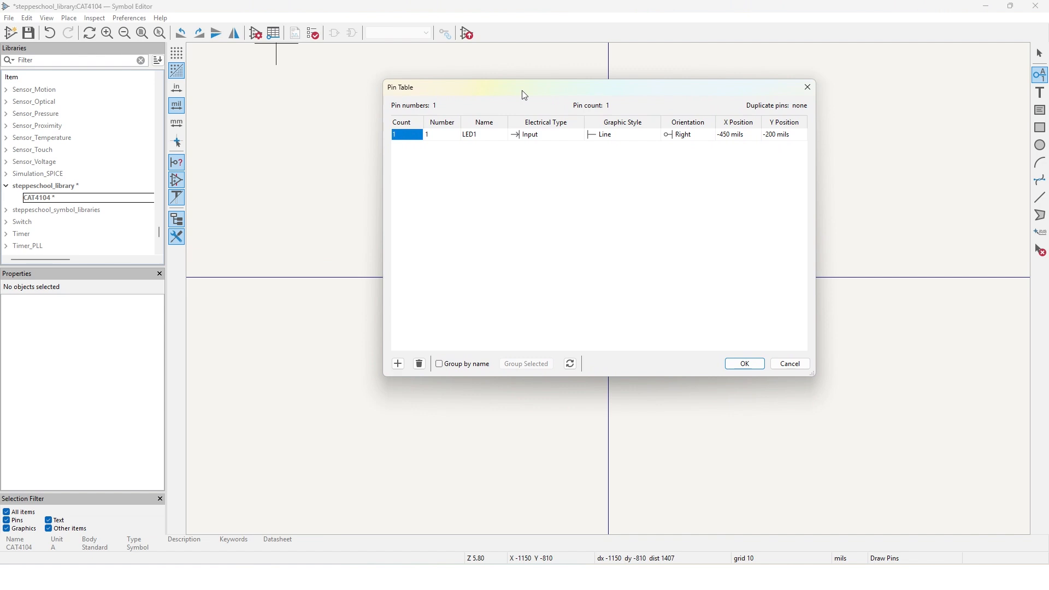
{"action": "left_click", "coordinate": [398, 363]}
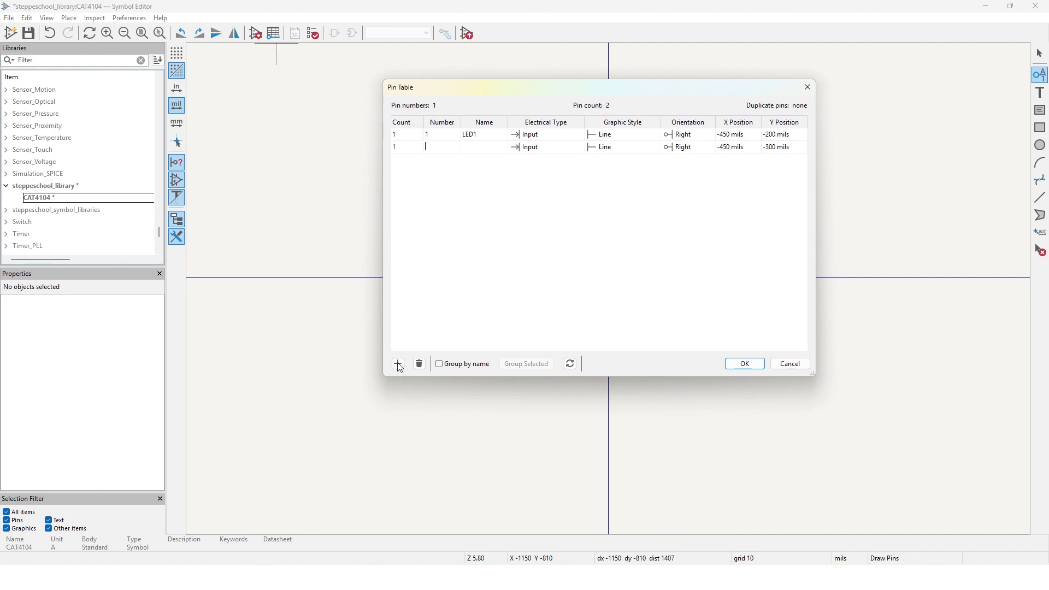
{"action": "left_click", "coordinate": [398, 364]}
{"action": "left_click", "coordinate": [398, 364]}
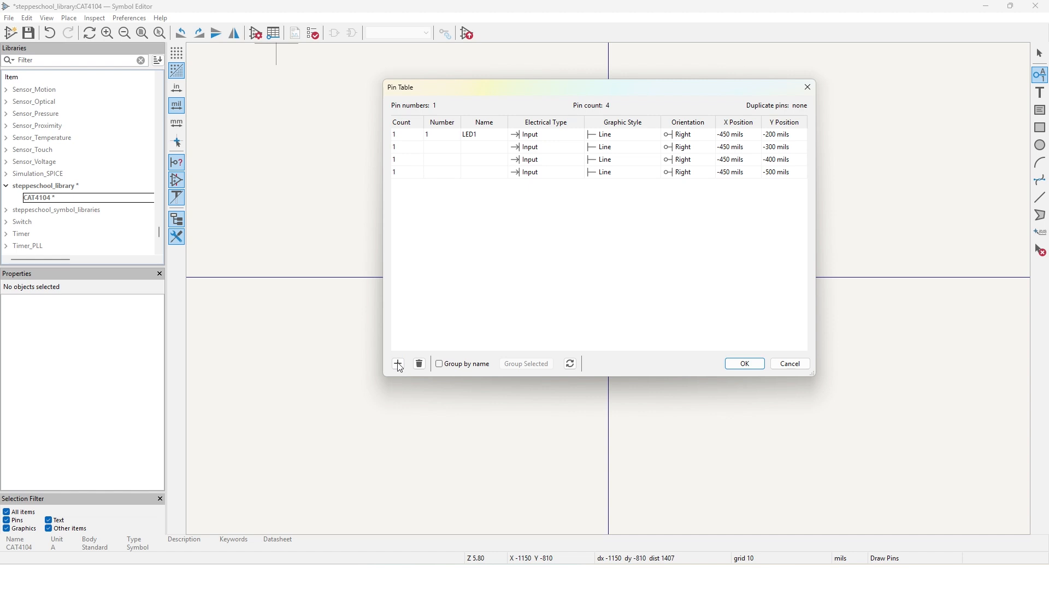
{"action": "left_click", "coordinate": [399, 364]}
{"action": "left_click", "coordinate": [399, 365]}
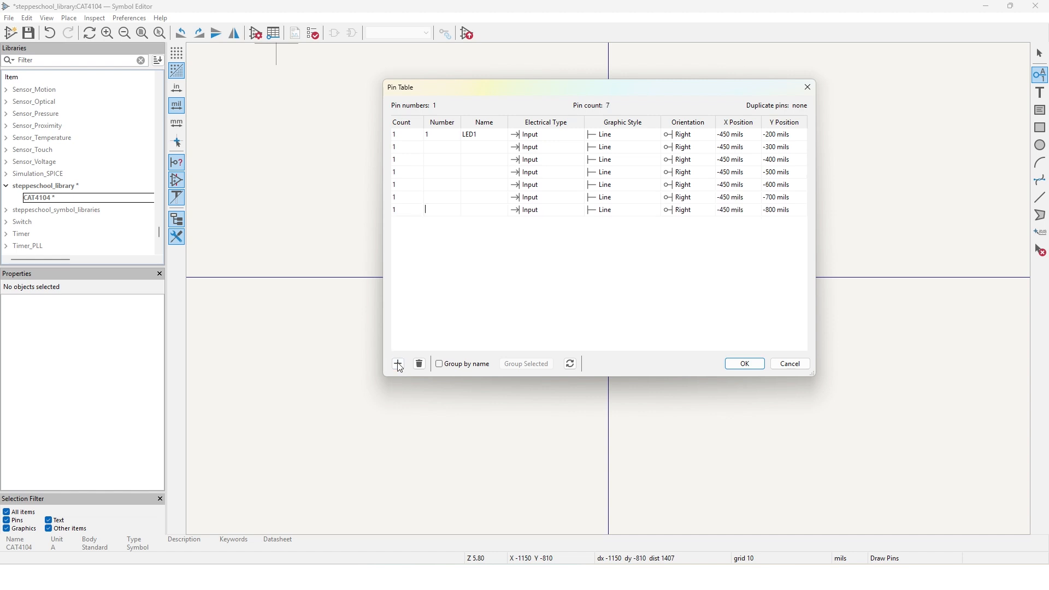
{"action": "left_click", "coordinate": [399, 364]}
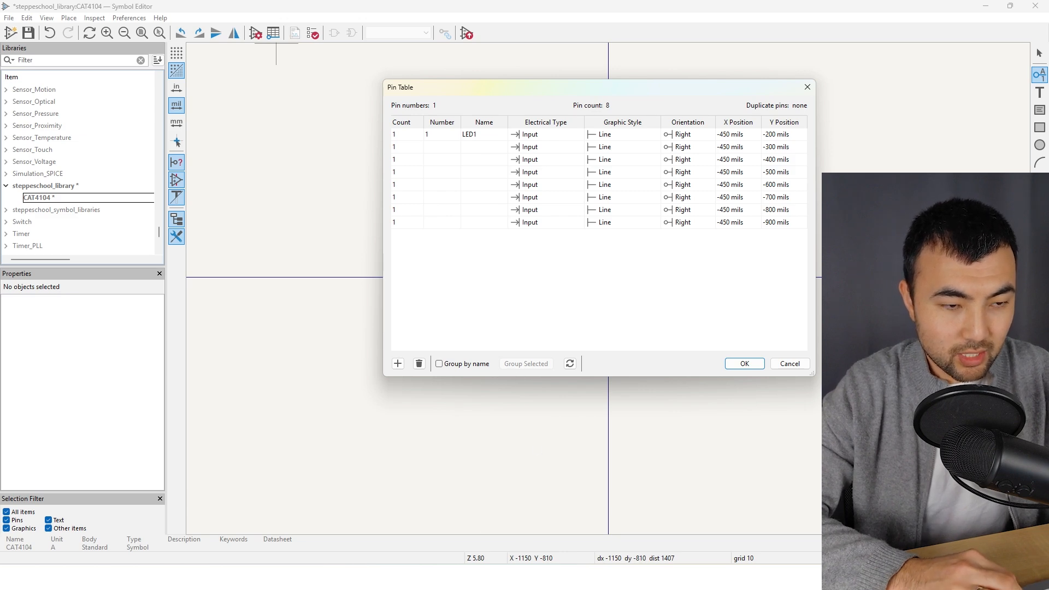
Step: Copy the pin names LED1 through RSET from the datasheet's pin descriptions in the PDF reader into the Name column of KiCad's pin table
{"action": "left_click", "coordinate": [538, 577]}
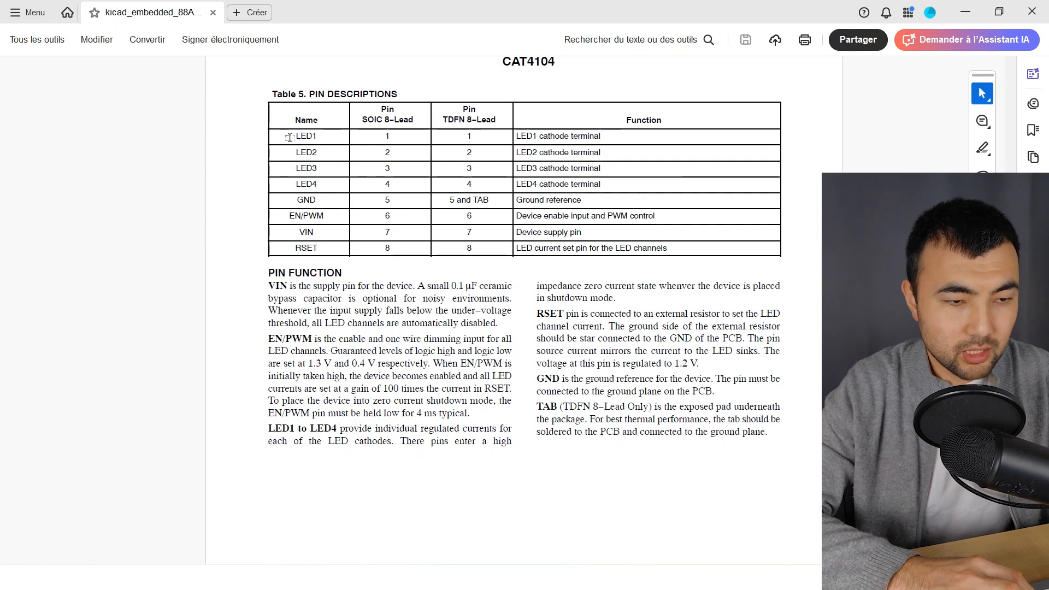
{"action": "left_click_drag", "start_coordinate": [291, 138], "coordinate": [321, 248]}
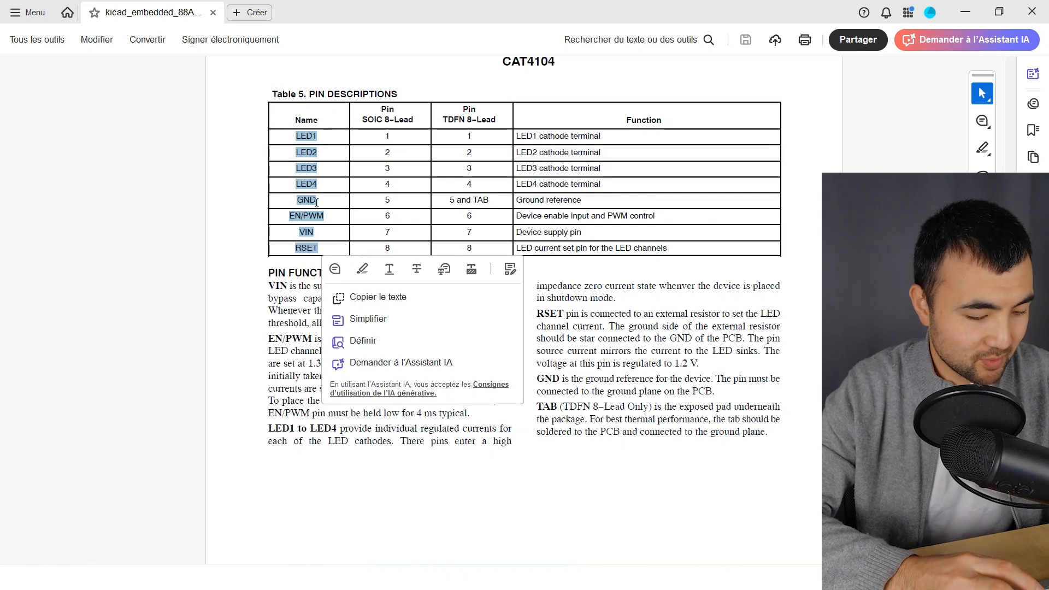
{"action": "key", "text": "ctrl+c"}
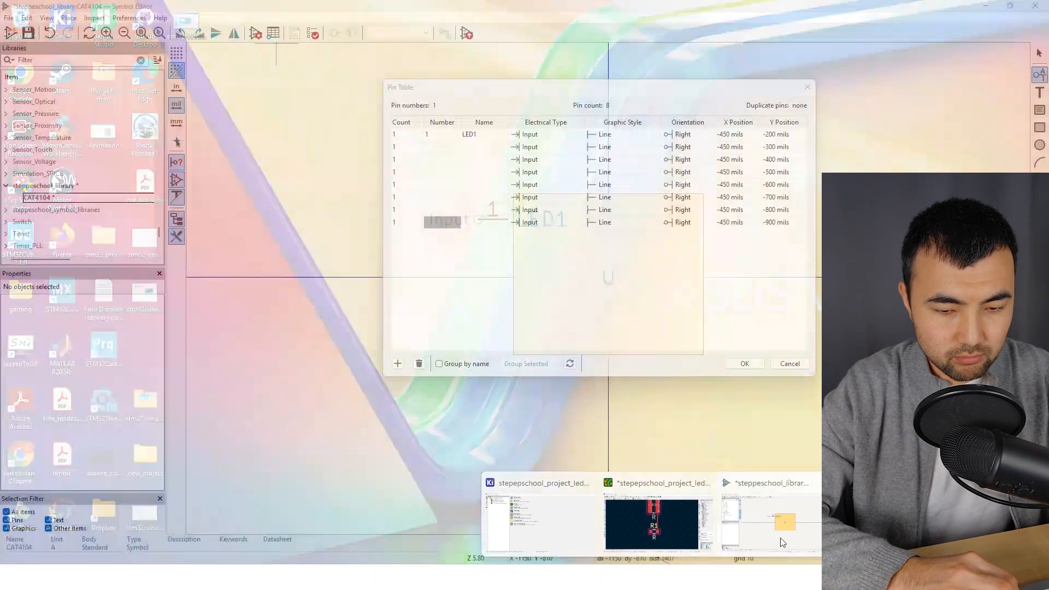
{"action": "left_click", "coordinate": [784, 543]}
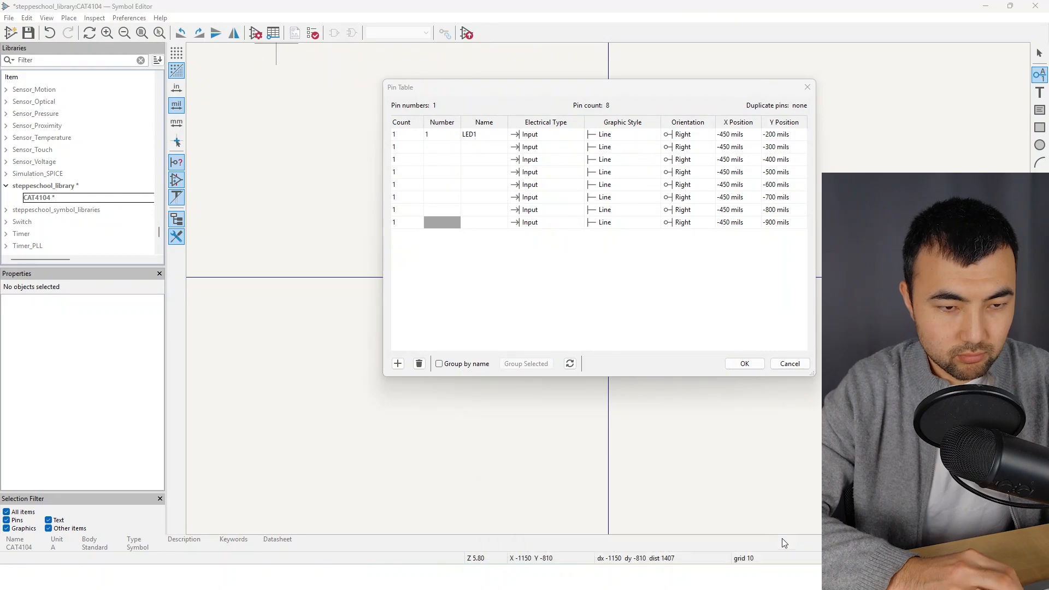
{"action": "double_click", "coordinate": [470, 135]}
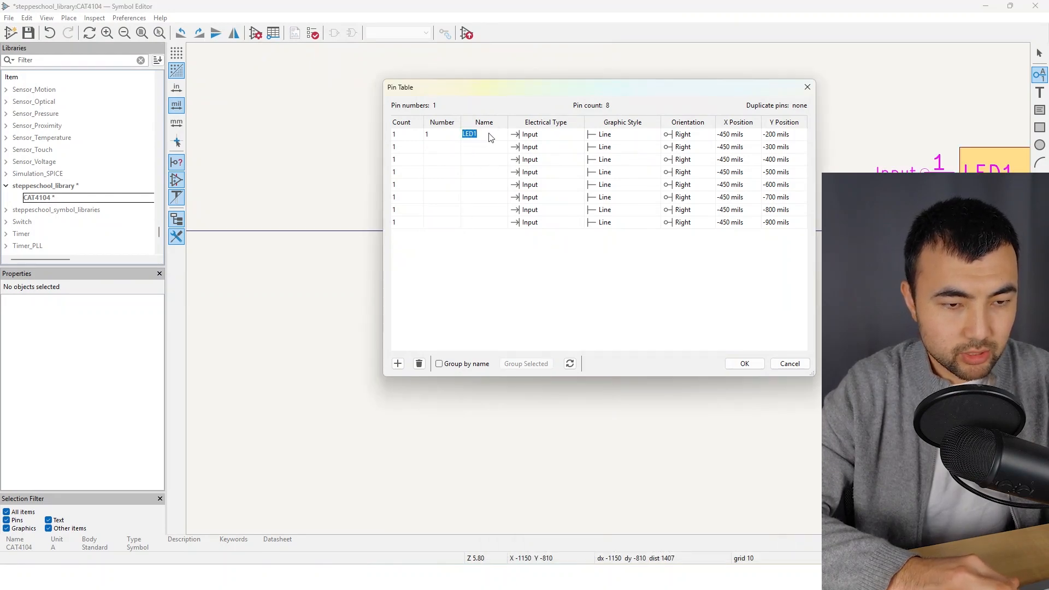
{"action": "left_click_drag", "start_coordinate": [496, 226], "coordinate": [480, 157]}
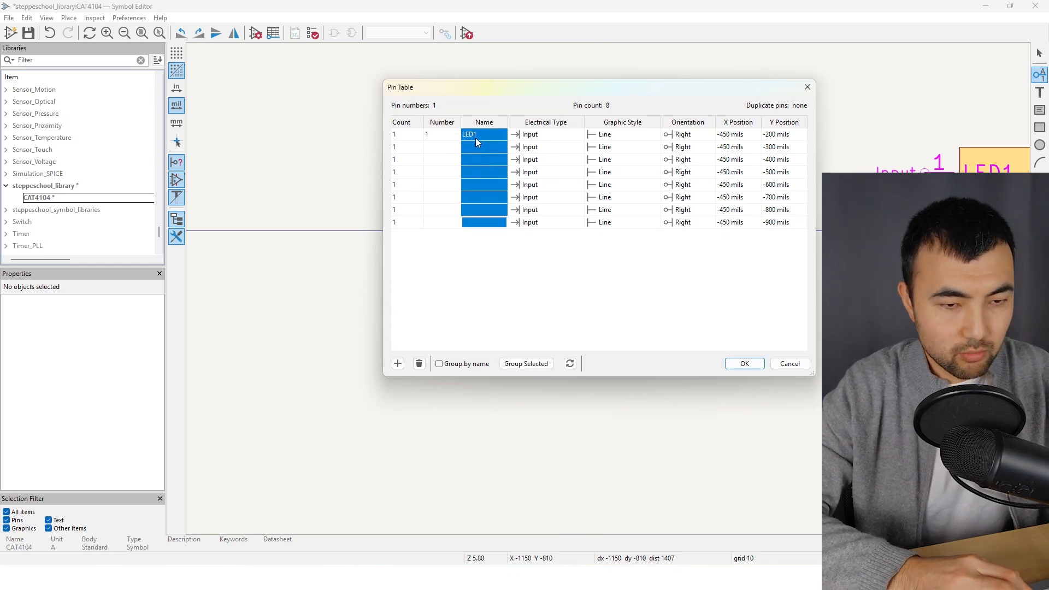
{"action": "key", "text": "ctrl+v"}
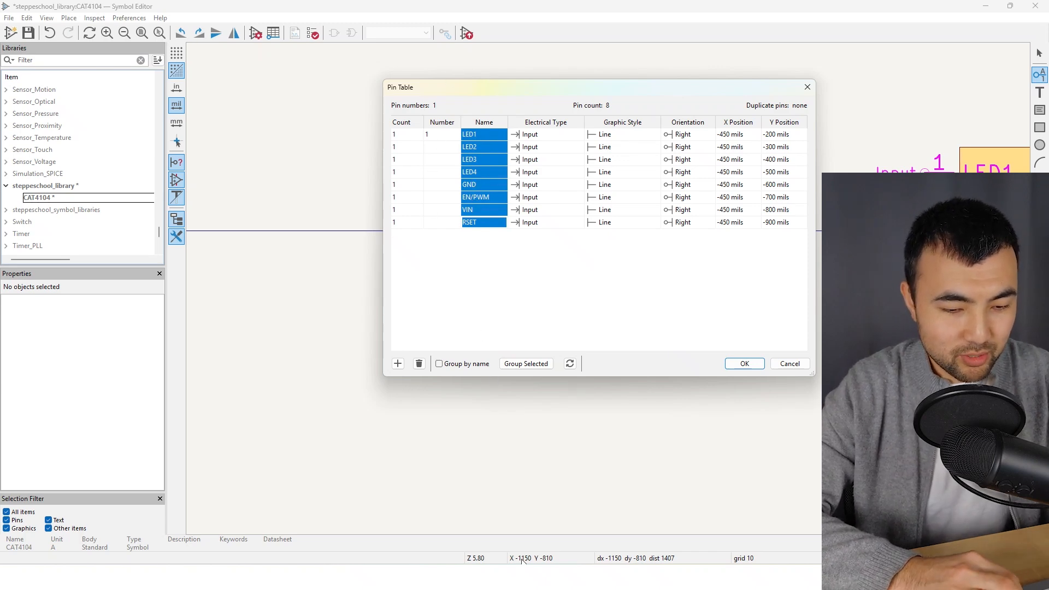
Step: Copy the SOIC 8-Lead pin numbers 1 to 8 from the datasheet in the PDF reader into the Number column of KiCad's pin table
{"action": "left_click", "coordinate": [538, 576]}
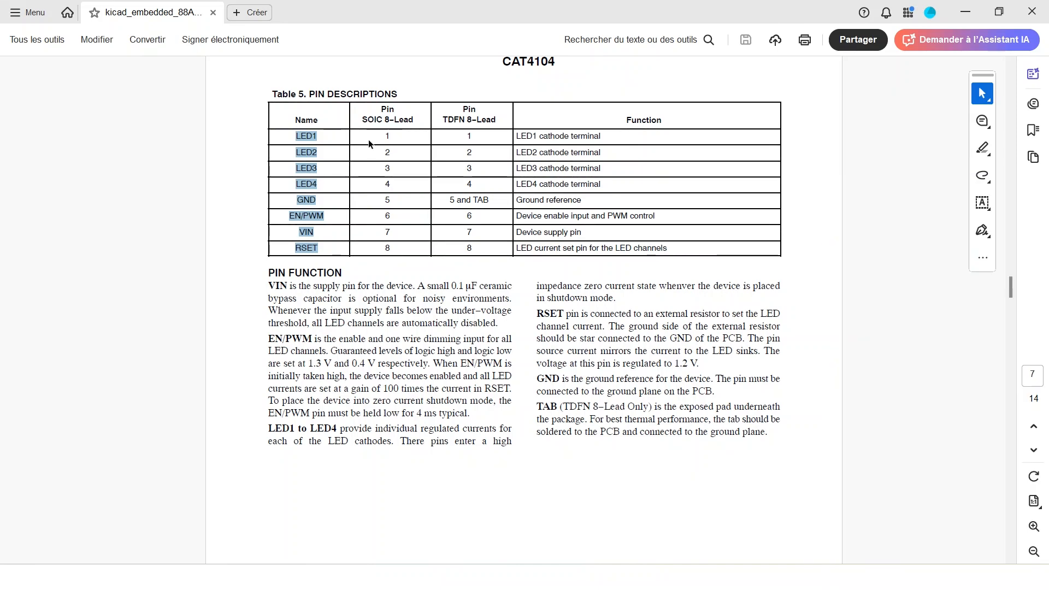
{"action": "left_click", "coordinate": [369, 140]}
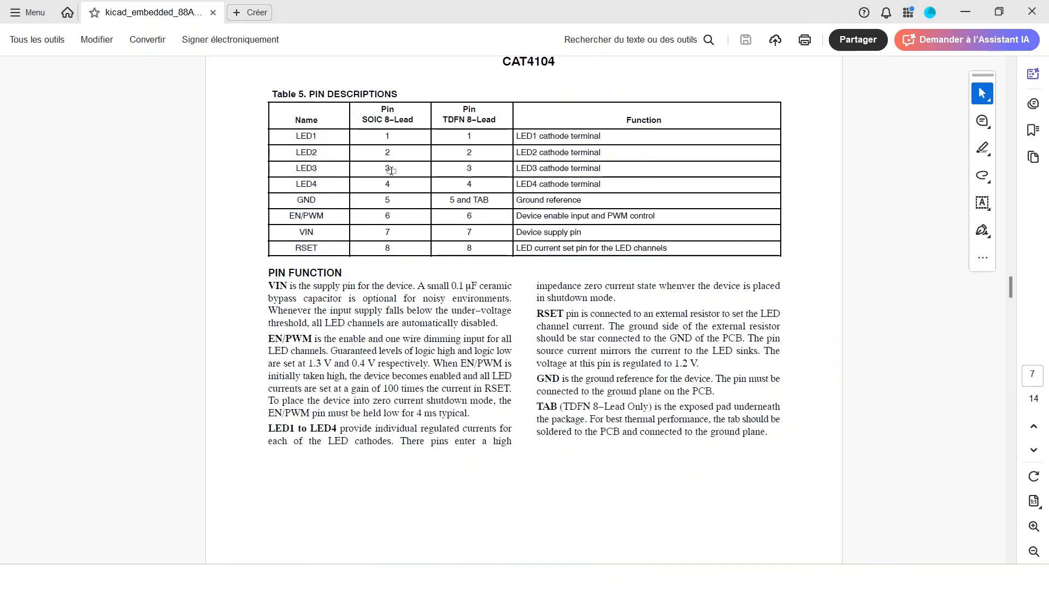
{"action": "left_click_drag", "start_coordinate": [394, 250], "coordinate": [387, 138]}
{"action": "key", "text": "ctrl+c"}
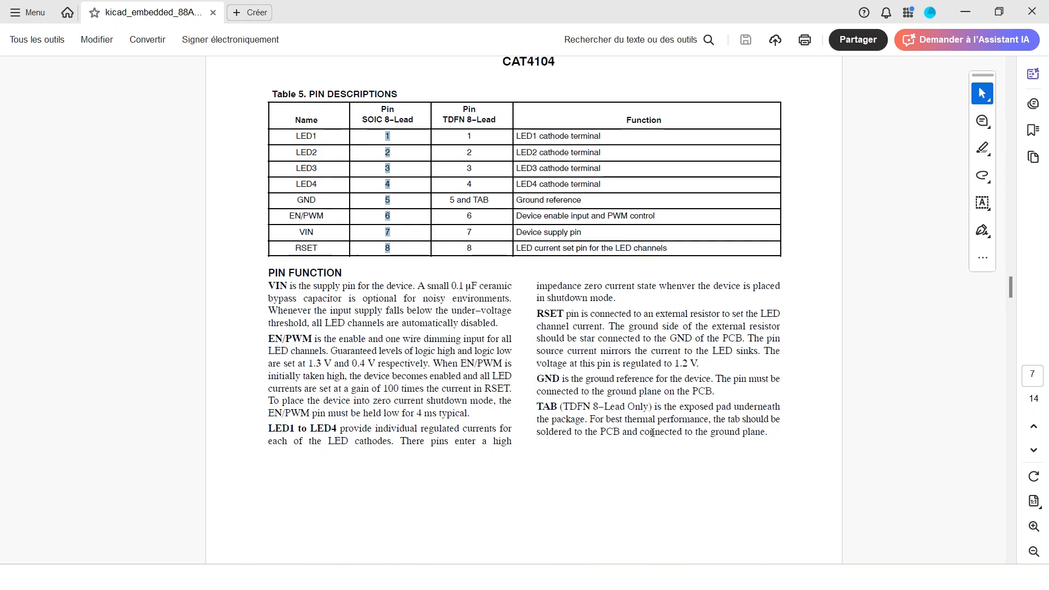
{"action": "mouse_move", "coordinate": [656, 577]}
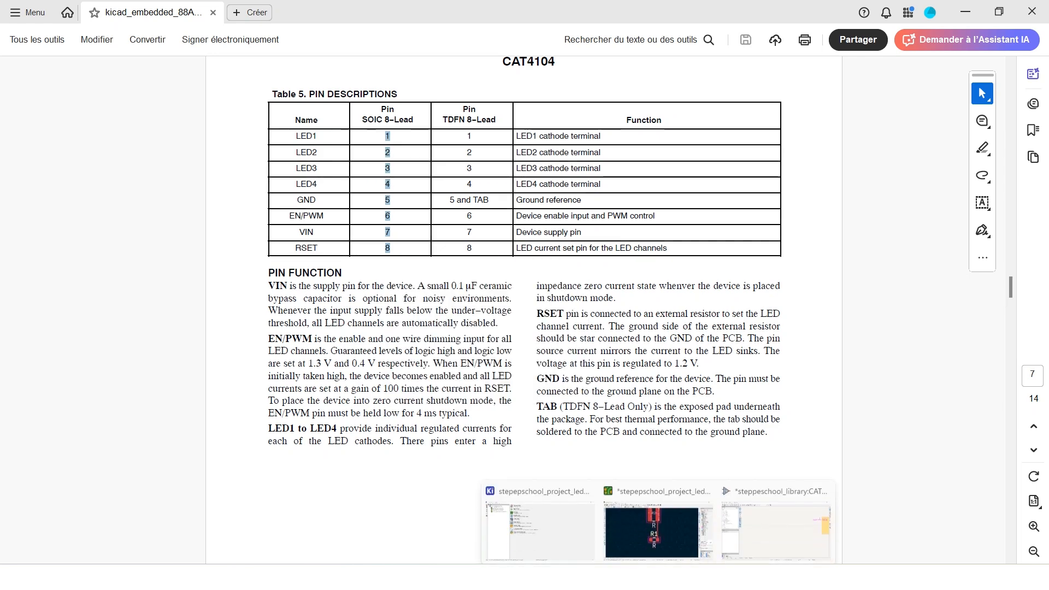
{"action": "left_click", "coordinate": [748, 538]}
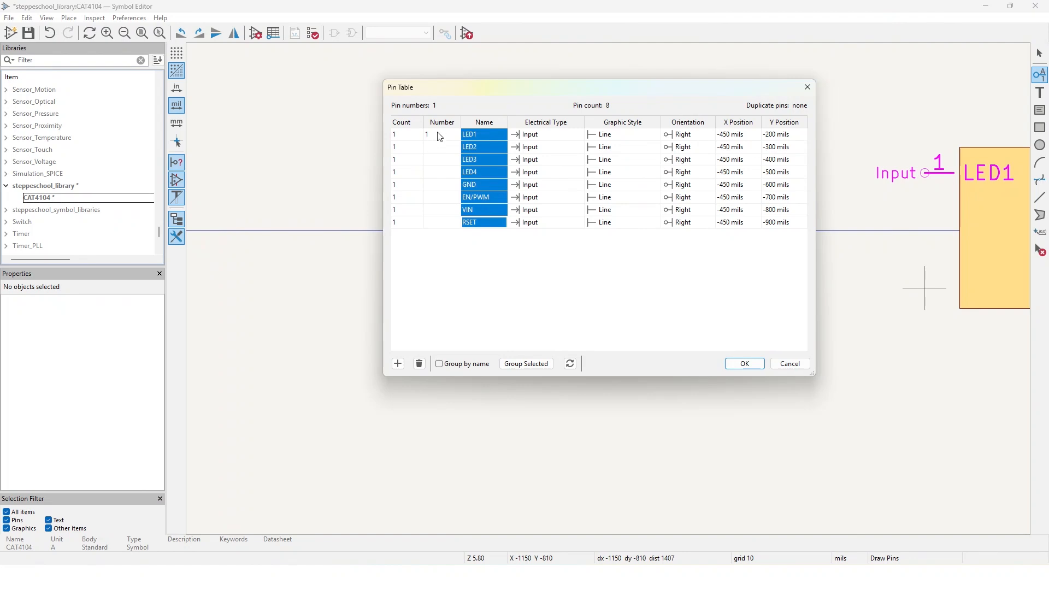
{"action": "left_click", "coordinate": [437, 135]}
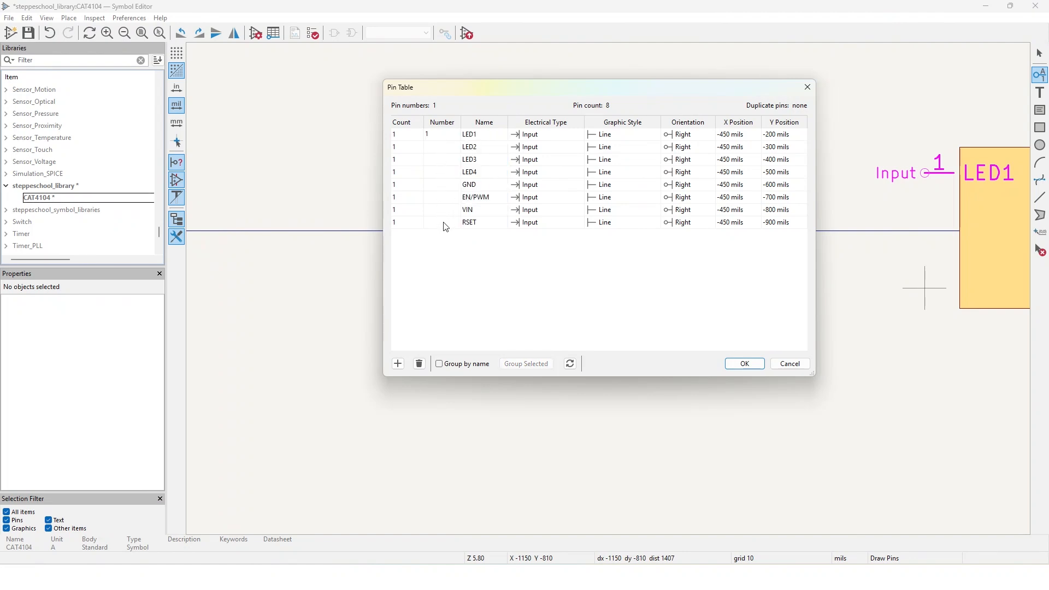
{"action": "left_click_drag", "start_coordinate": [445, 226], "coordinate": [443, 151]}
{"action": "key", "text": "ctrl+d"}
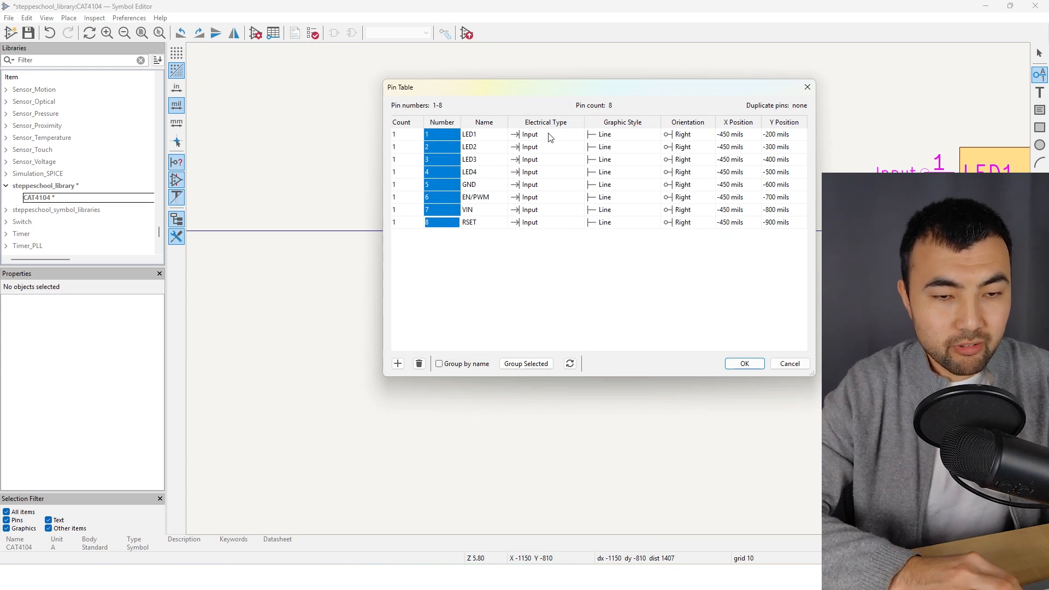
Step: Set the electrical type of pins LED1, LED2, LED3 and LED4 to Output
{"action": "left_click", "coordinate": [571, 137]}
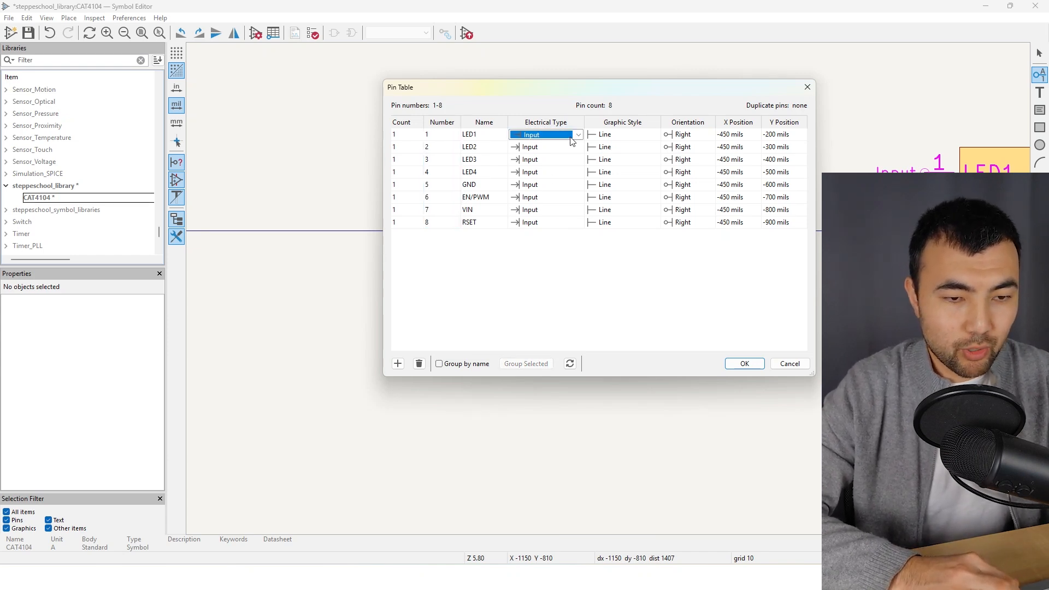
{"action": "left_click", "coordinate": [578, 136]}
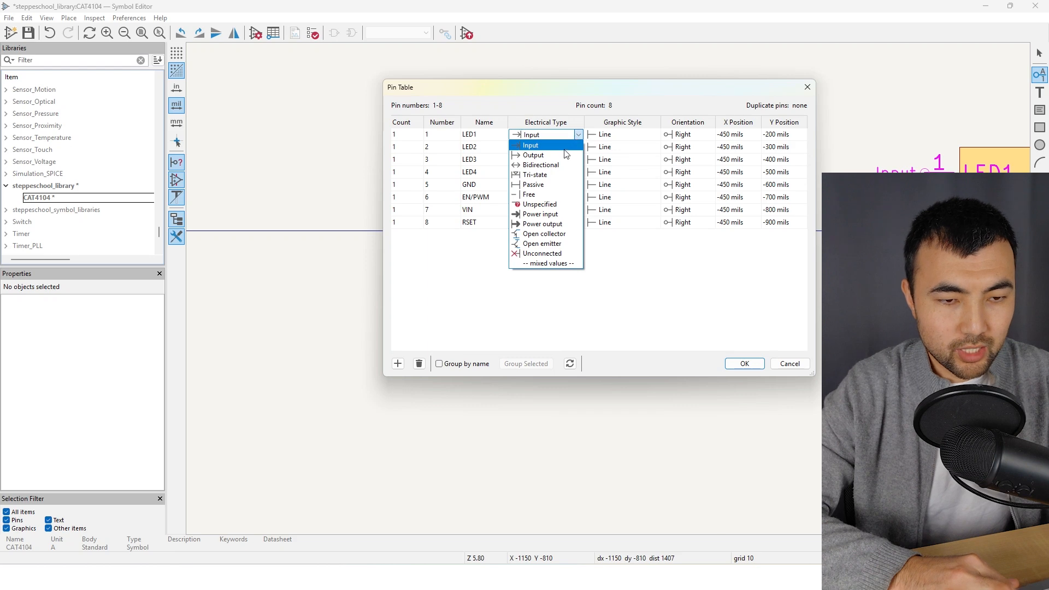
{"action": "left_click", "coordinate": [563, 156]}
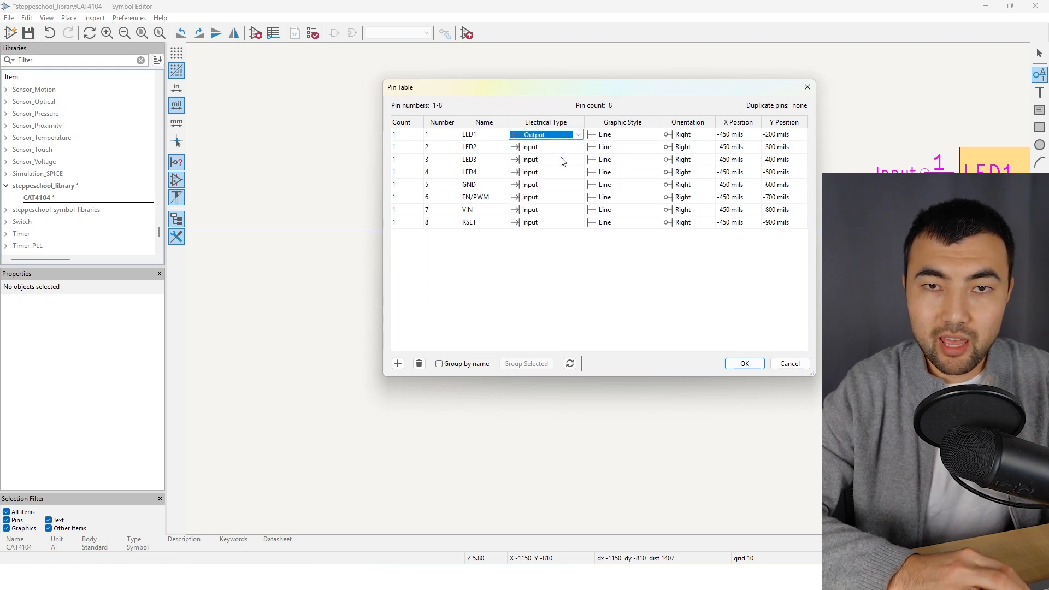
{"action": "left_click", "coordinate": [579, 149]}
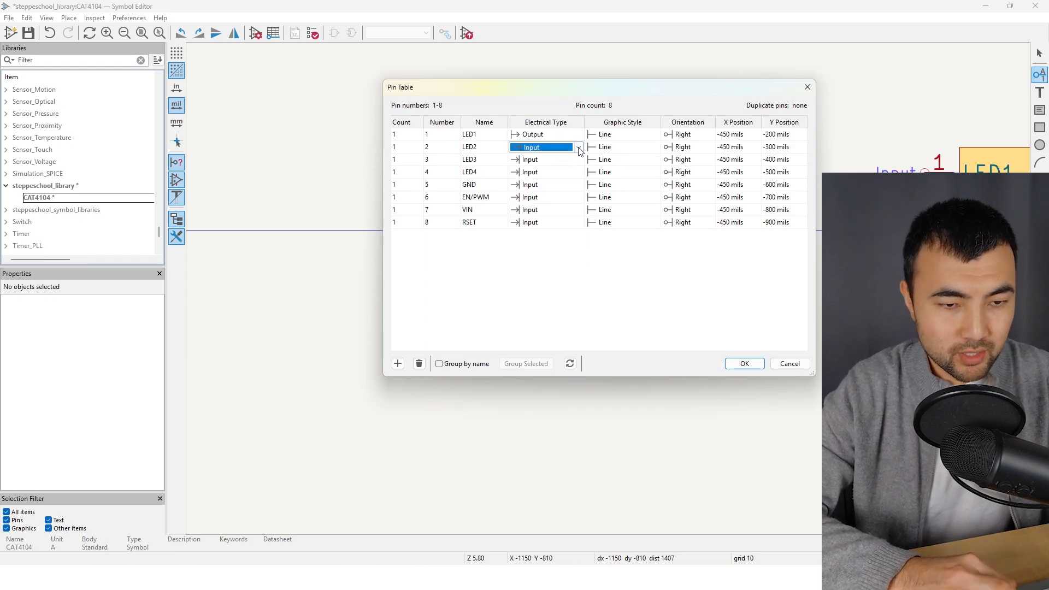
{"action": "left_click", "coordinate": [580, 150]}
{"action": "left_click", "coordinate": [571, 168]}
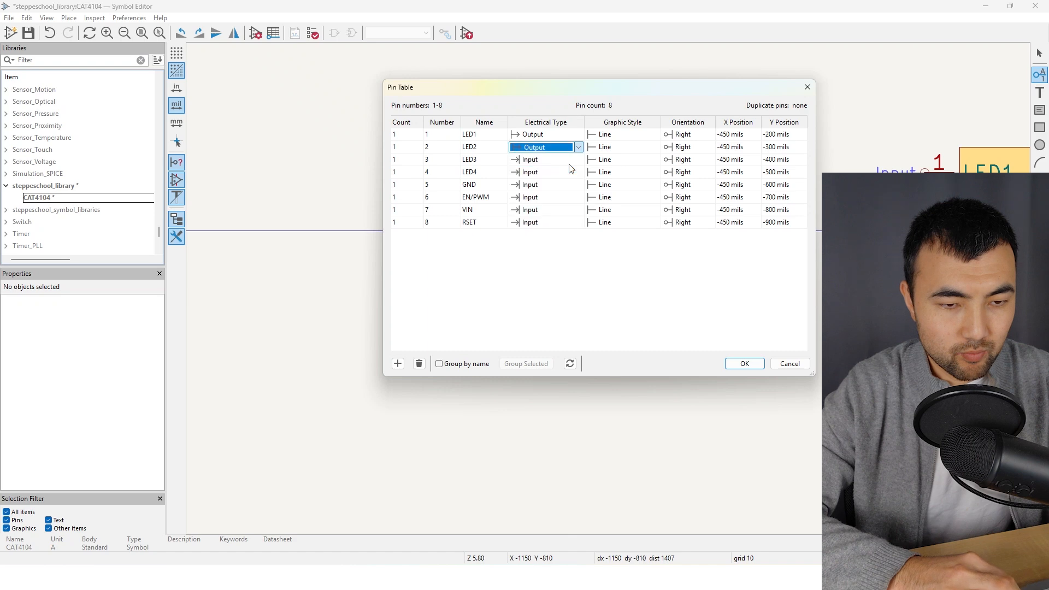
{"action": "left_click", "coordinate": [579, 160]}
{"action": "left_click", "coordinate": [579, 159]}
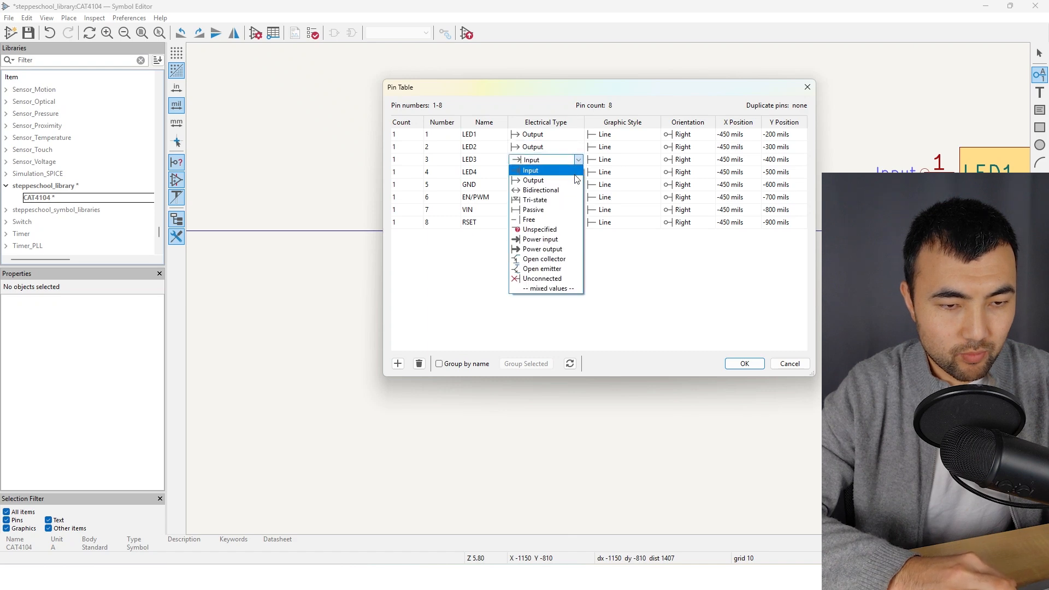
{"action": "left_click", "coordinate": [574, 181]}
{"action": "left_click", "coordinate": [579, 172]}
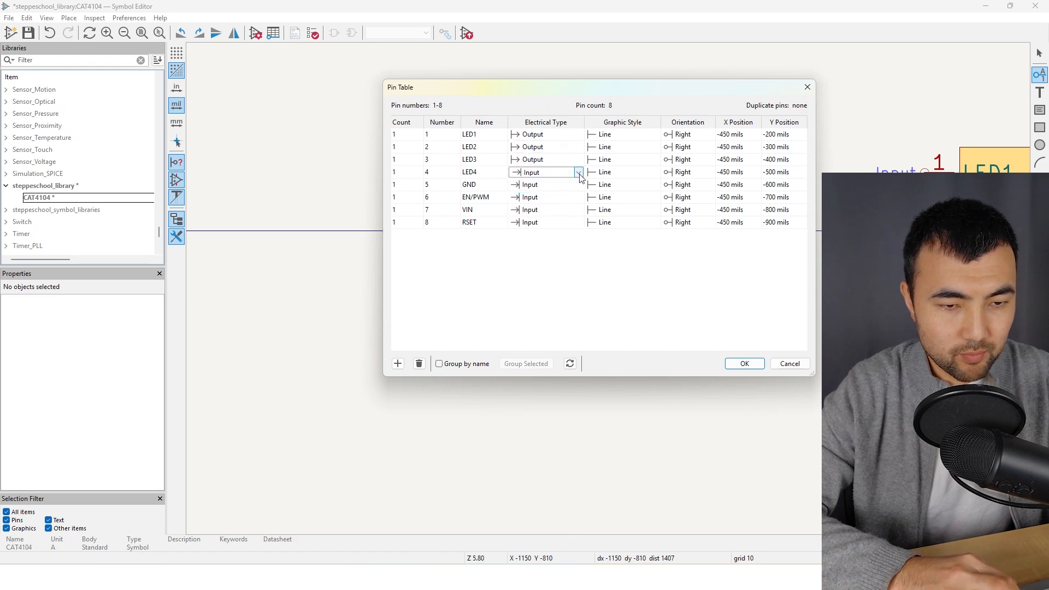
{"action": "left_click", "coordinate": [579, 172]}
{"action": "left_click", "coordinate": [574, 193]}
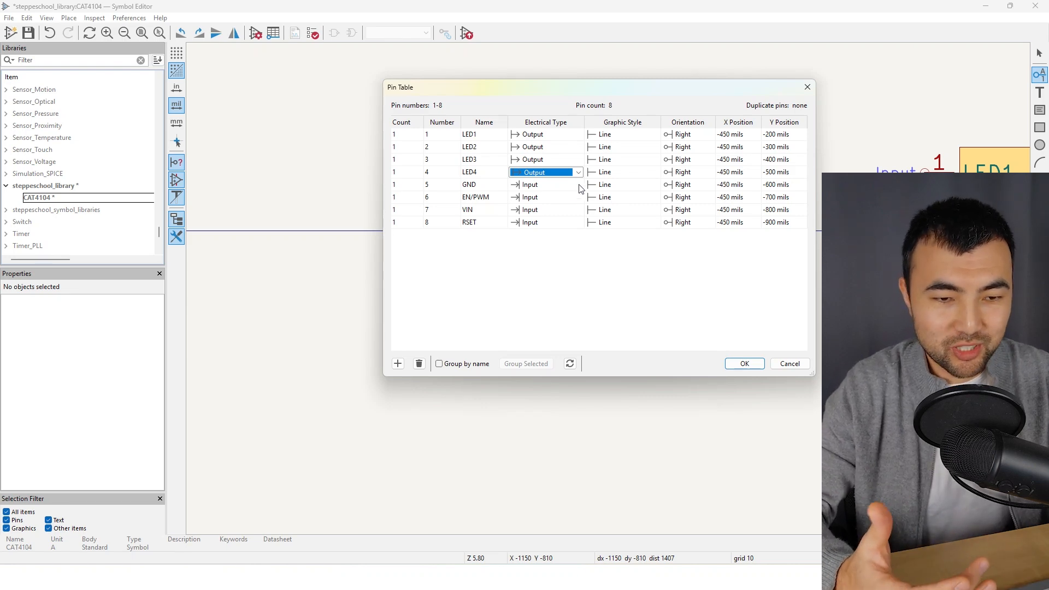
Step: Set the electrical type of the GND pin to Power input and choose Input for the EN/PWM pin
{"action": "left_click", "coordinate": [579, 185]}
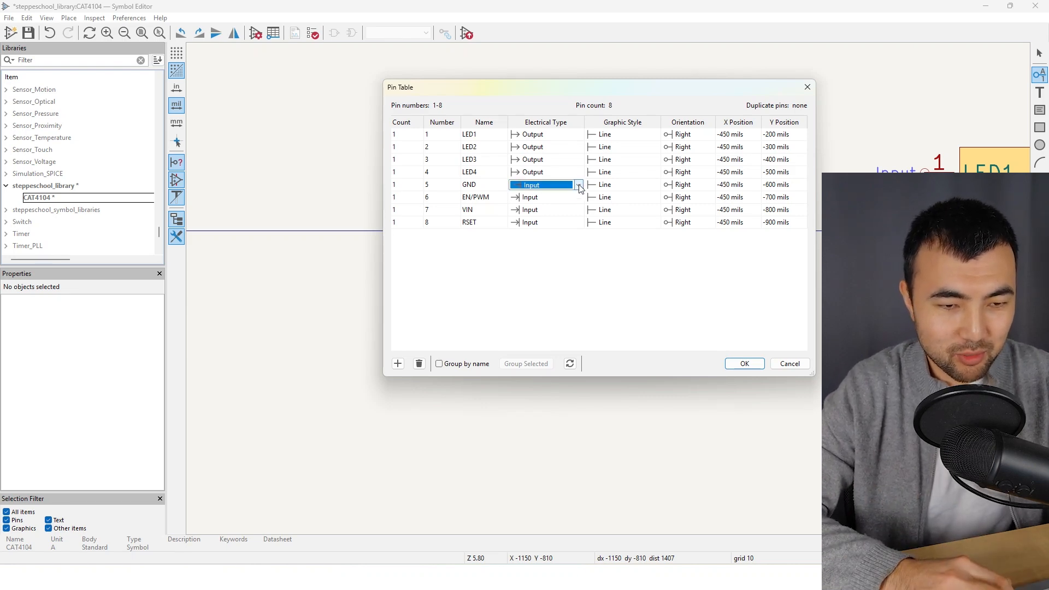
{"action": "left_click", "coordinate": [579, 185]}
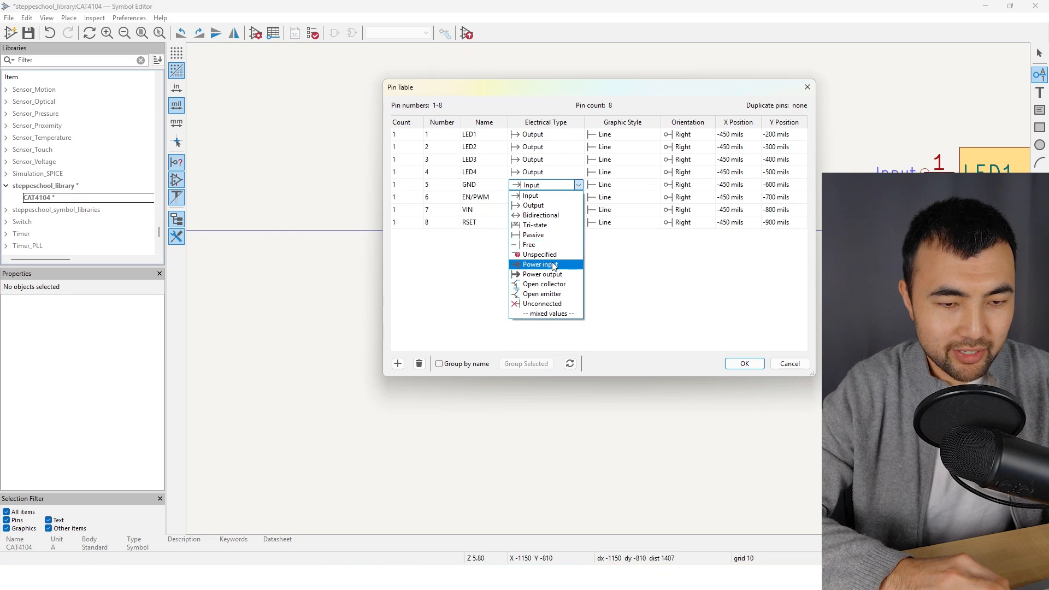
{"action": "left_click", "coordinate": [557, 265]}
{"action": "left_click", "coordinate": [579, 198]}
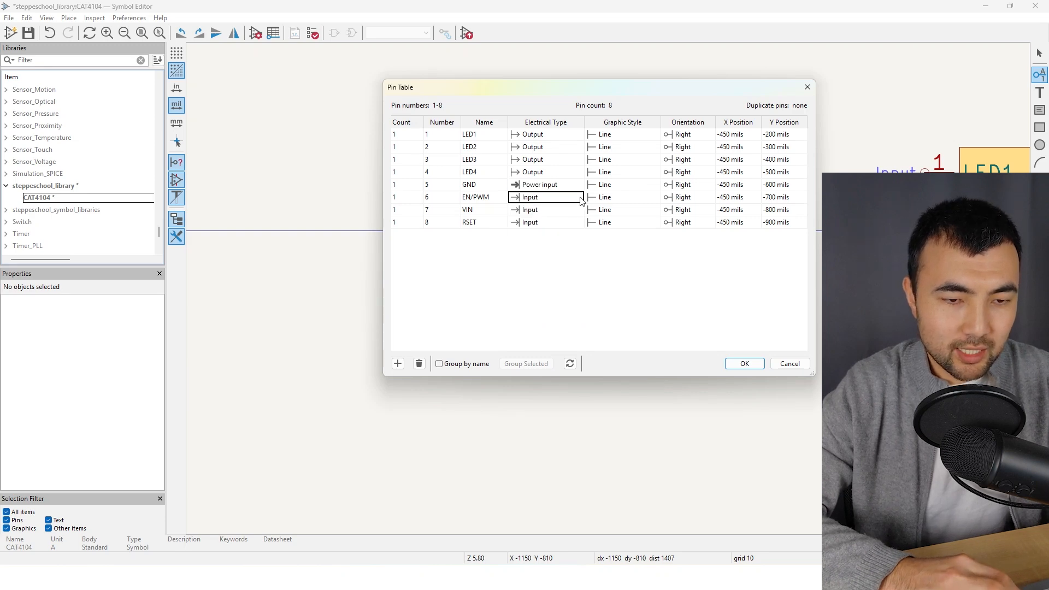
{"action": "left_click", "coordinate": [578, 198]}
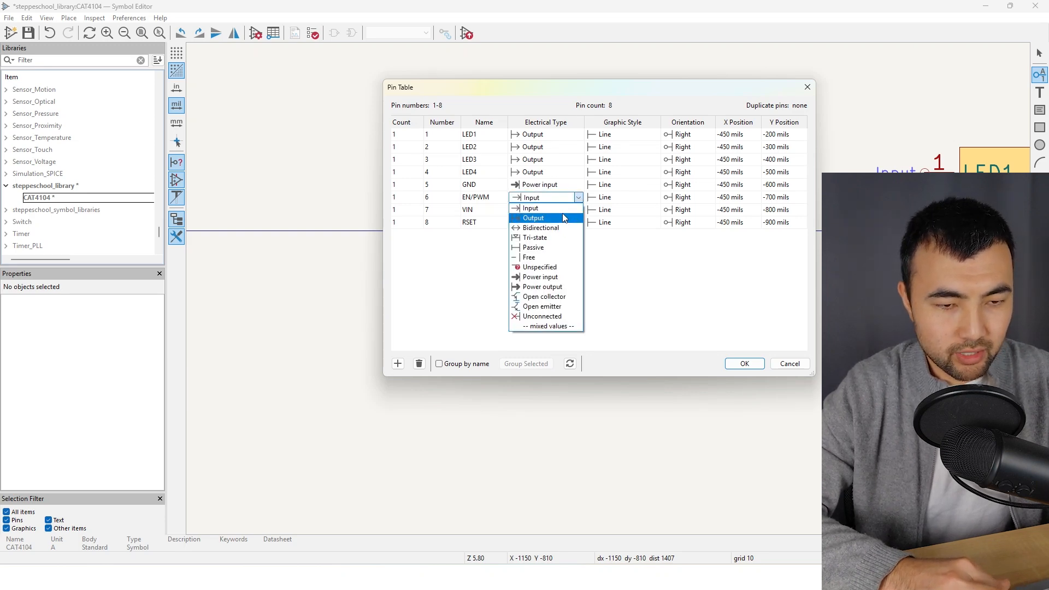
{"action": "left_click", "coordinate": [563, 210]}
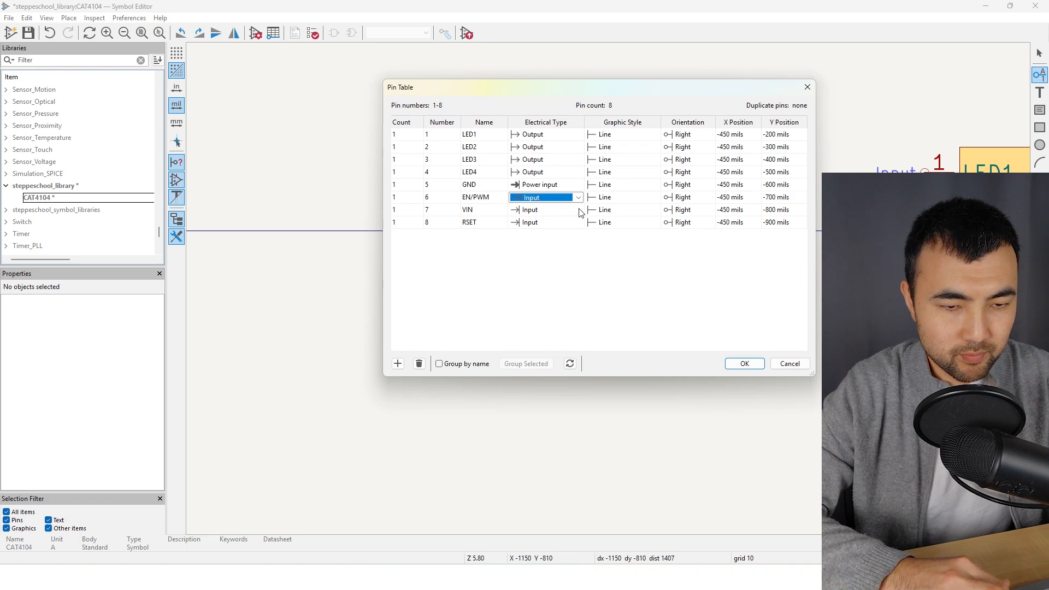
Step: Set the electrical type of the VIN pin to Power input and of RSET to Input, and apply the pin table
{"action": "left_click", "coordinate": [580, 211]}
{"action": "left_click", "coordinate": [578, 210]}
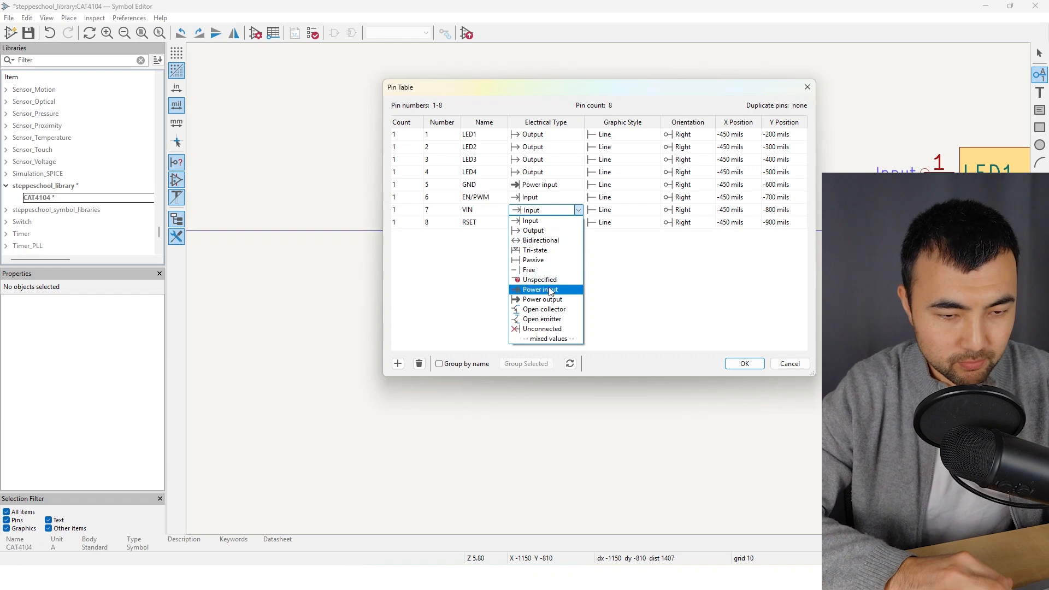
{"action": "left_click", "coordinate": [550, 291]}
{"action": "left_click", "coordinate": [578, 223]}
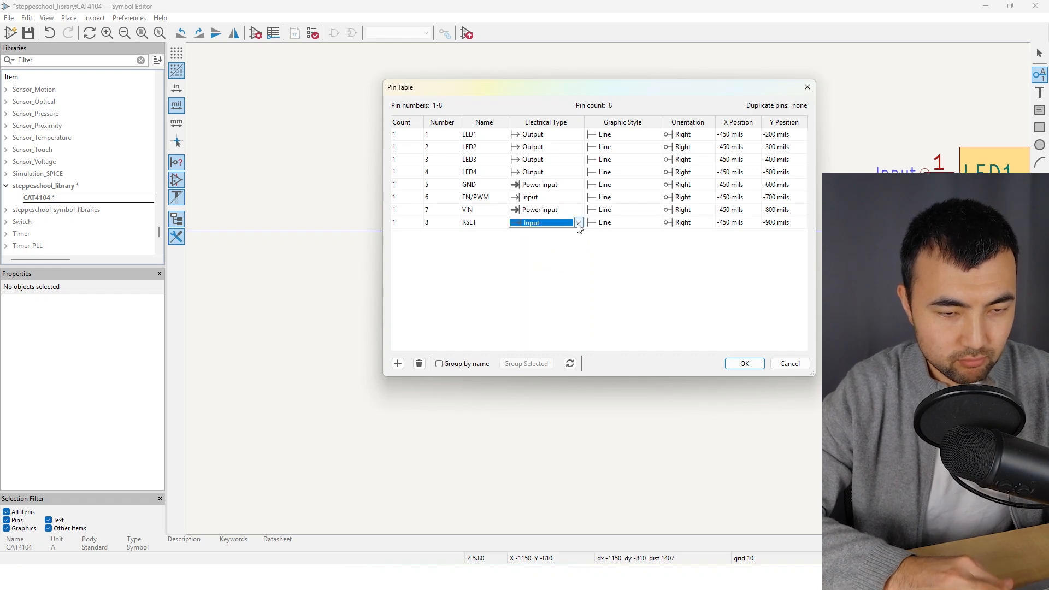
{"action": "left_click", "coordinate": [579, 224]}
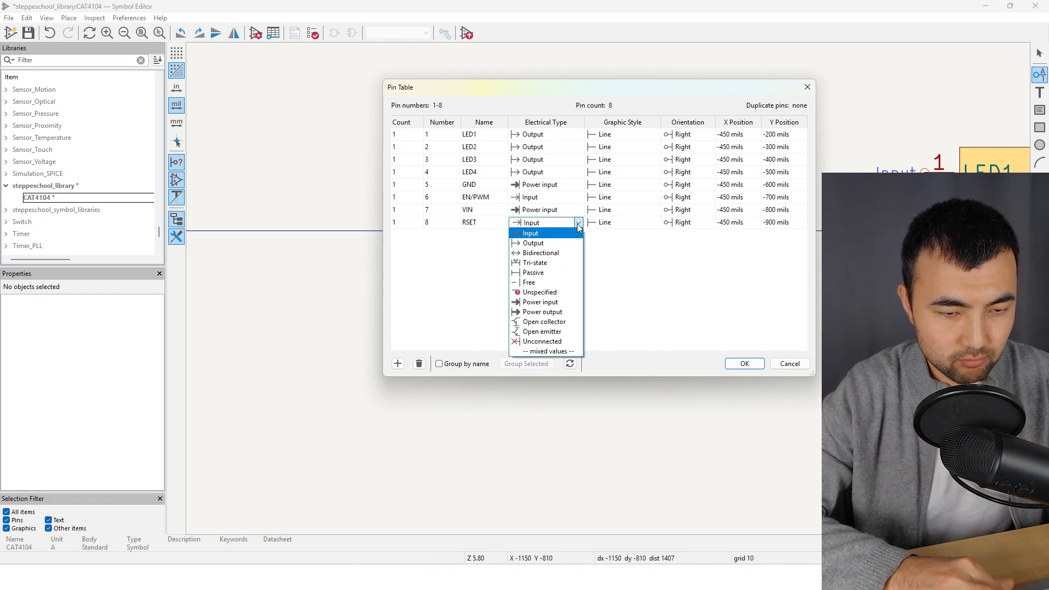
{"action": "left_click", "coordinate": [546, 235]}
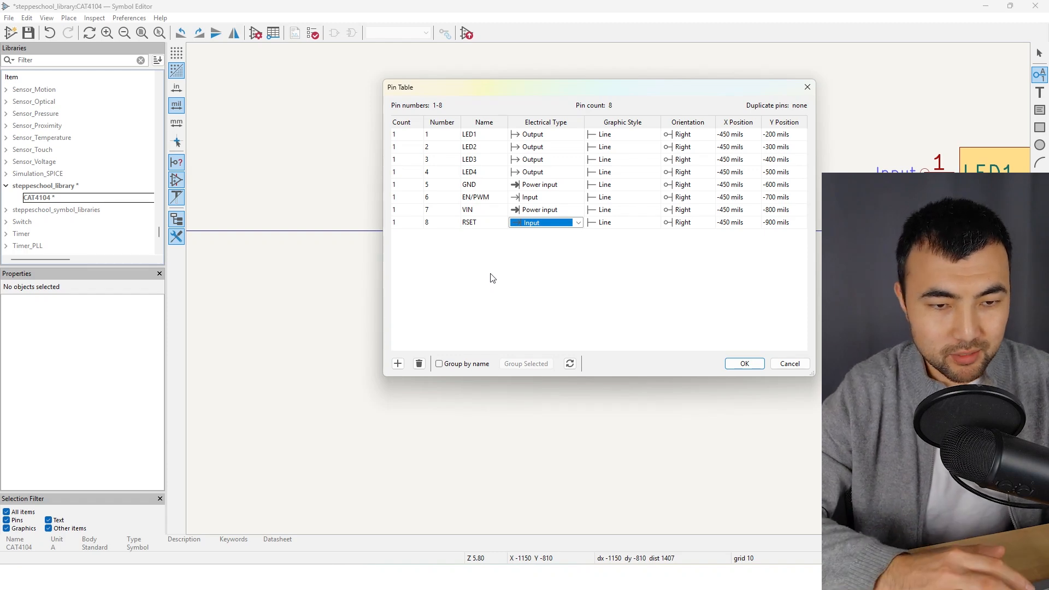
{"action": "left_click", "coordinate": [743, 364]}
Step: Compare the stacked symbol pins with the SOIC 8-lead pin connections in the CAT4104 datasheet in the PDF reader, and return to KiCad
{"action": "scroll", "coordinate": [609, 293], "scroll_direction": "down", "scroll_amount": 5}
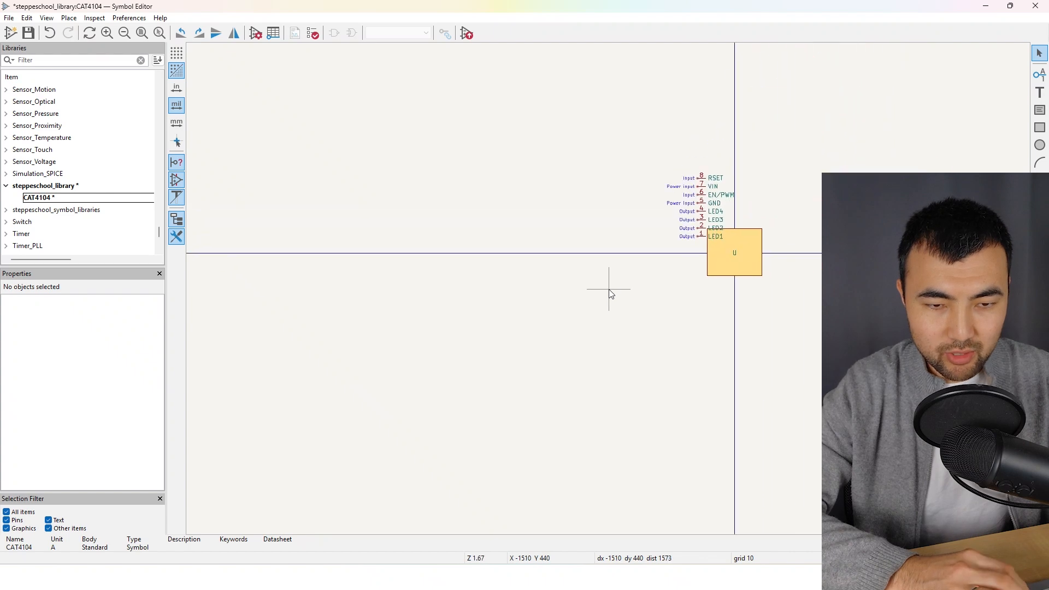
{"action": "scroll", "coordinate": [766, 168], "scroll_direction": "up", "scroll_amount": 2}
{"action": "scroll", "coordinate": [609, 289], "scroll_direction": "down", "scroll_amount": 3}
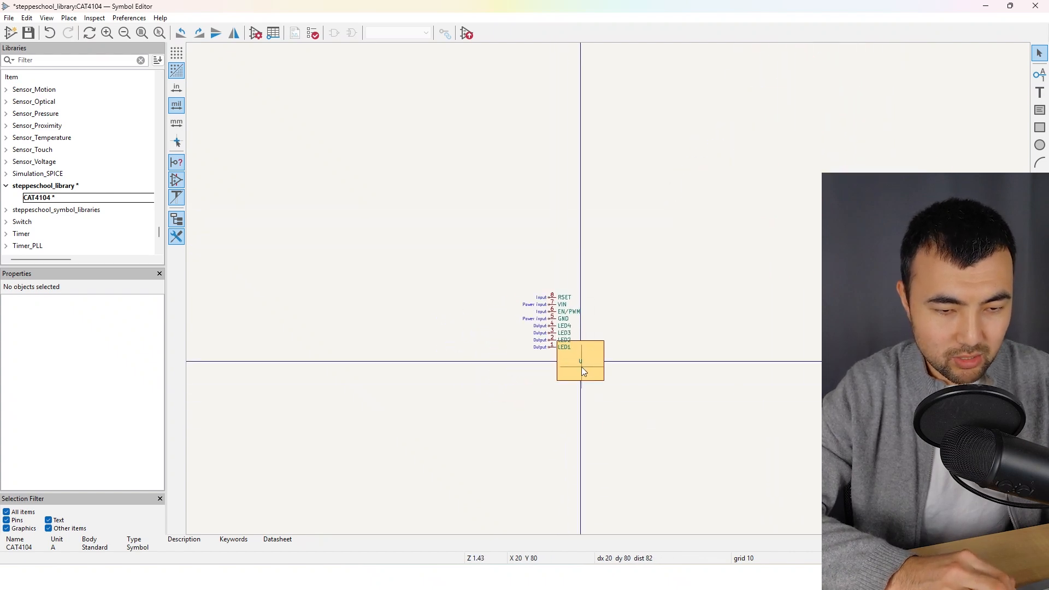
{"action": "scroll", "coordinate": [609, 293], "scroll_direction": "up", "scroll_amount": 2}
{"action": "scroll", "coordinate": [609, 293], "scroll_direction": "down", "scroll_amount": 2}
{"action": "scroll", "coordinate": [608, 293], "scroll_direction": "up", "scroll_amount": 2}
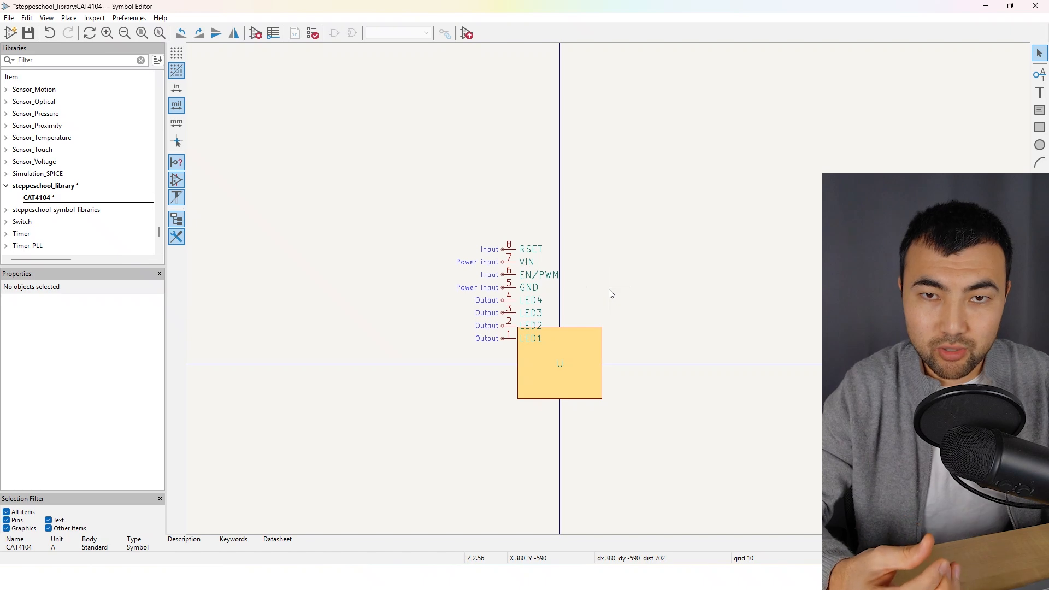
{"action": "key", "text": "alt+Tab"}
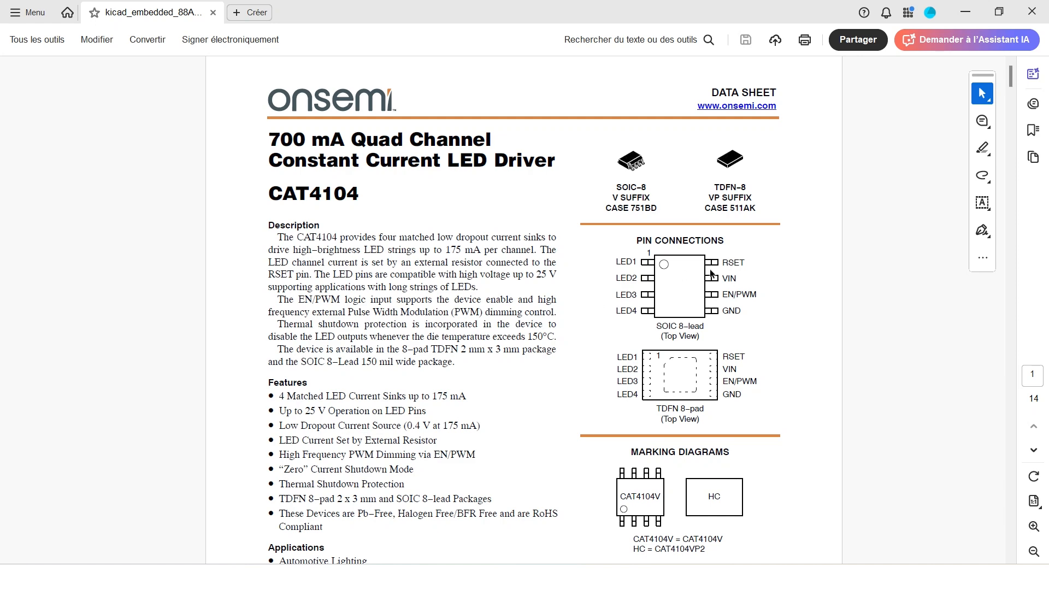
{"action": "left_click", "coordinate": [965, 12]}
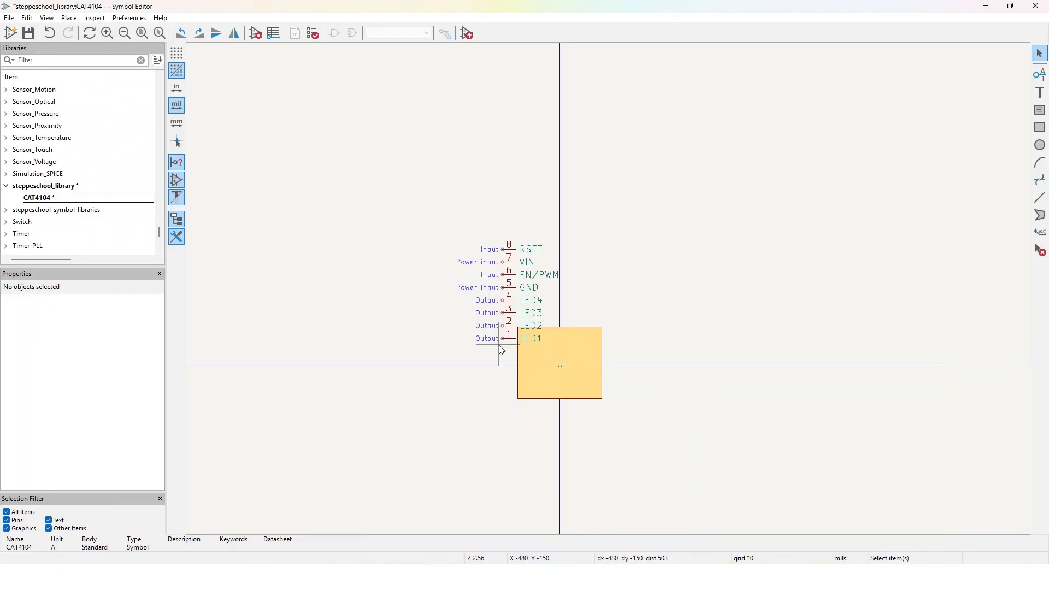
Step: Move pins LED1 to LED4 together to the body's right edge at X 450 mils, rotated 180 degrees to face left
{"action": "scroll", "coordinate": [502, 350], "scroll_direction": "up", "scroll_amount": 3}
{"action": "scroll", "coordinate": [608, 288], "scroll_direction": "down", "scroll_amount": 2}
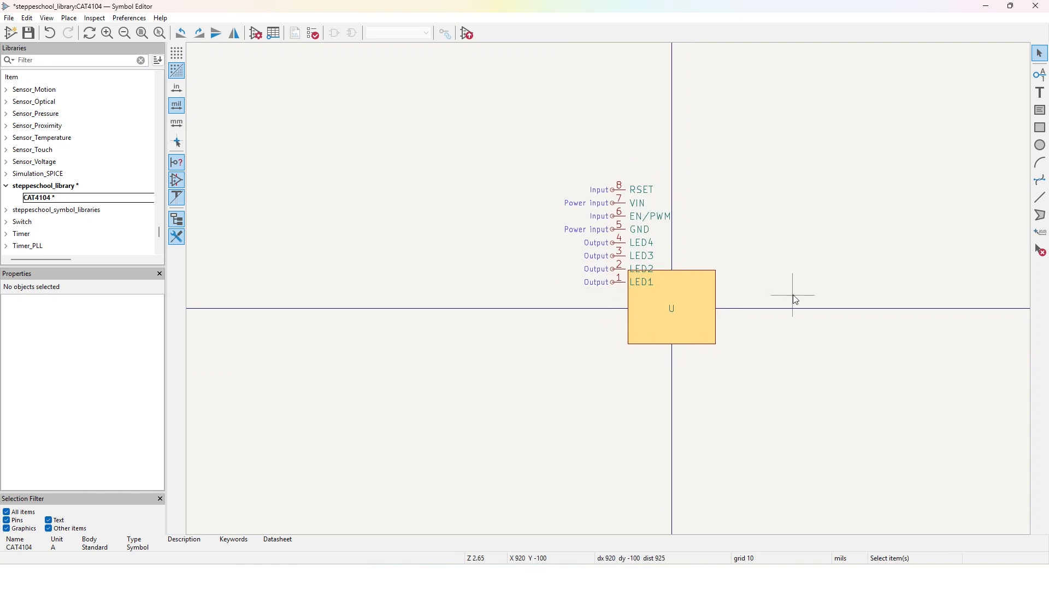
{"action": "middle_click_drag", "start_coordinate": [792, 297], "coordinate": [612, 295]}
{"action": "scroll", "coordinate": [612, 295], "scroll_direction": "up", "scroll_amount": 1}
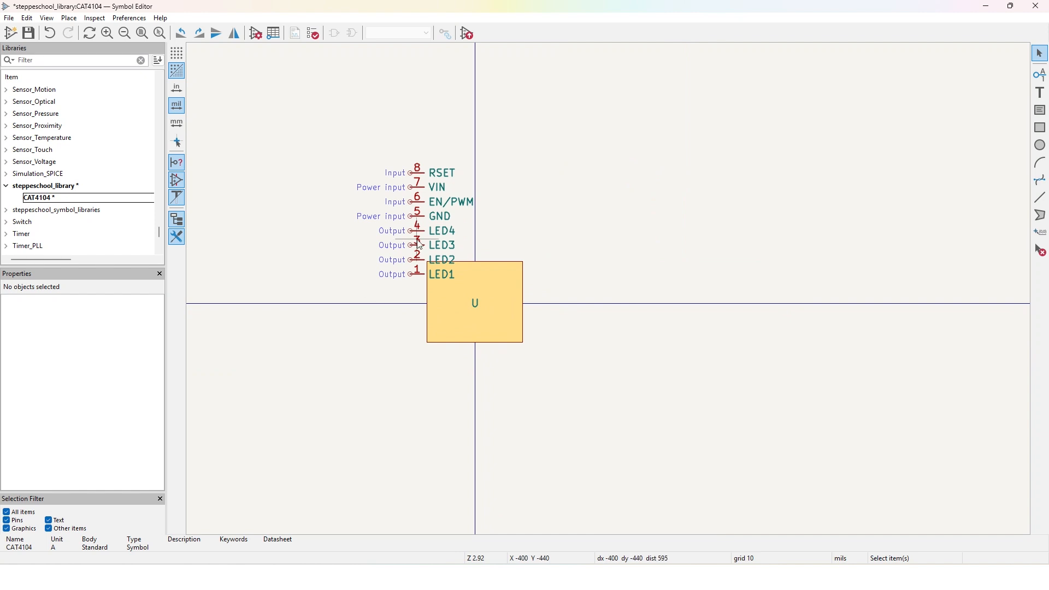
{"action": "left_click_drag", "start_coordinate": [415, 283], "coordinate": [612, 284]}
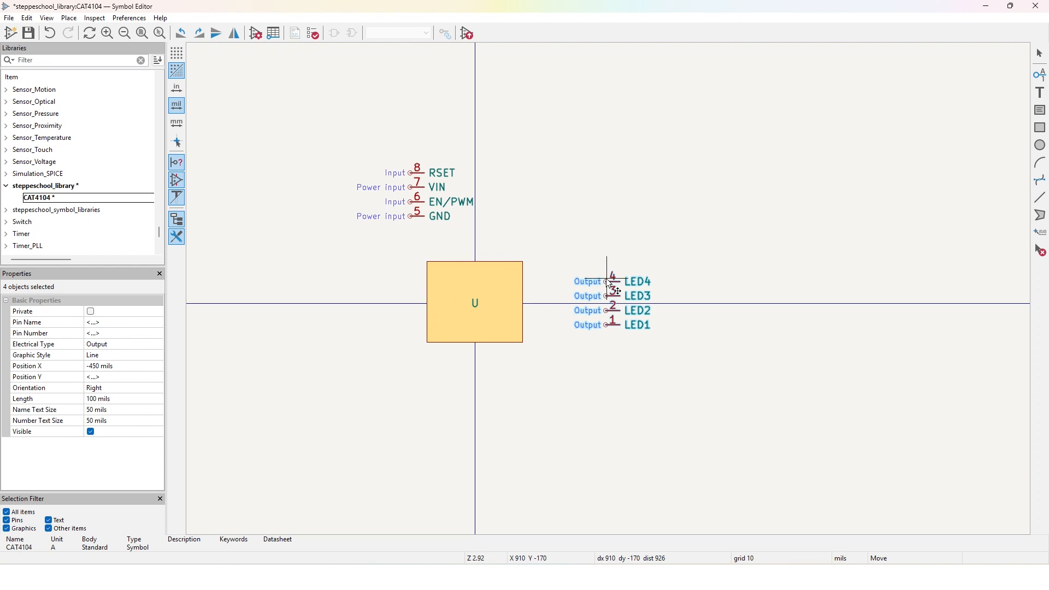
{"action": "key", "text": "r"}
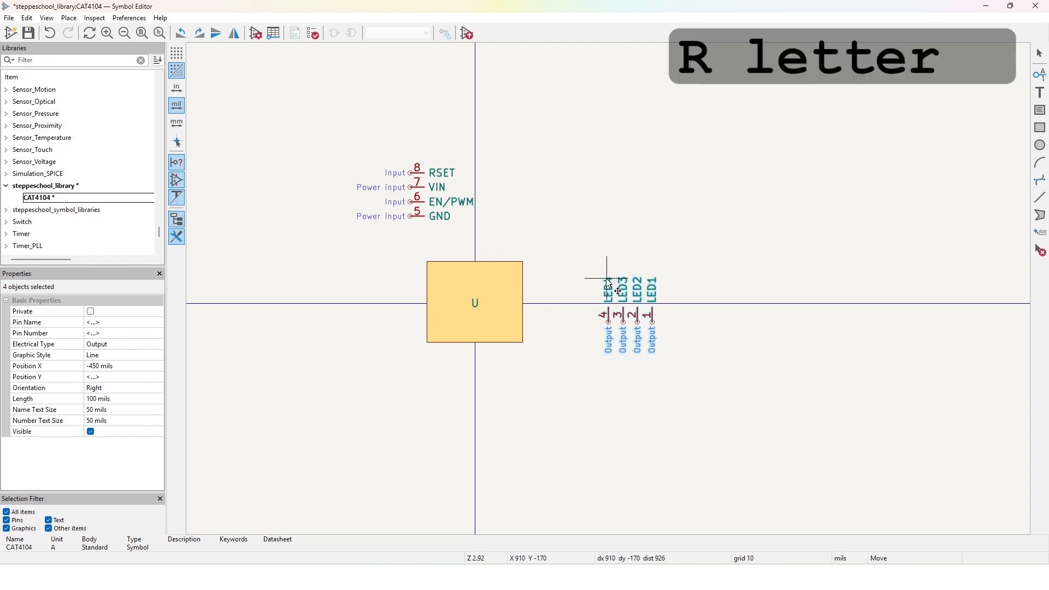
{"action": "key", "text": "r"}
{"action": "left_click_drag", "start_coordinate": [609, 284], "coordinate": [500, 283]}
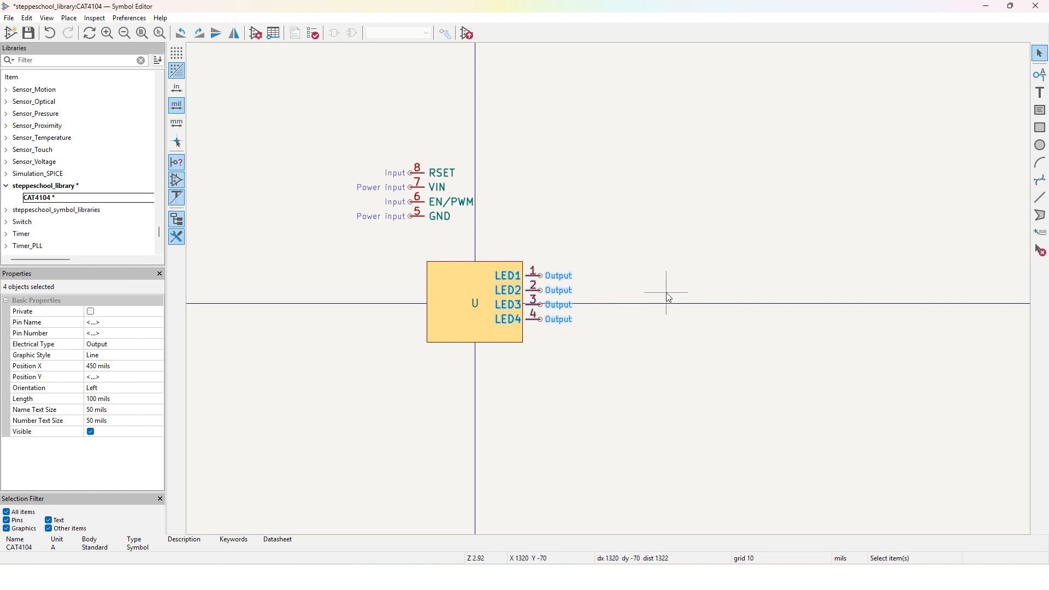
Step: Move the VIN pin to the body's left edge at Y 50 mils and the EN/PWM pin above it at Y -100 mils
{"action": "left_click", "coordinate": [418, 191]}
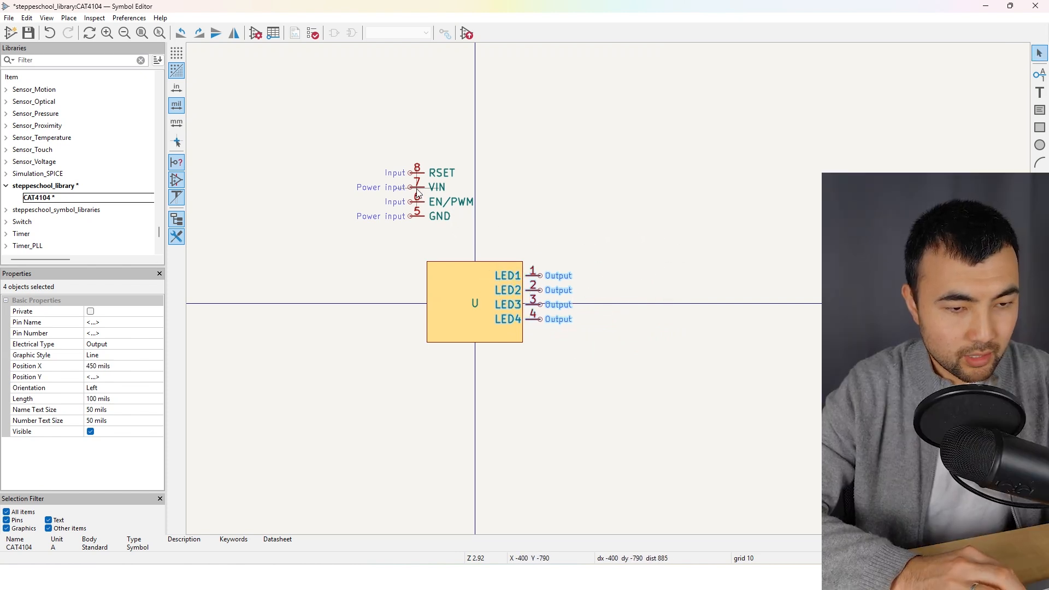
{"action": "left_click_drag", "start_coordinate": [417, 193], "coordinate": [410, 310]}
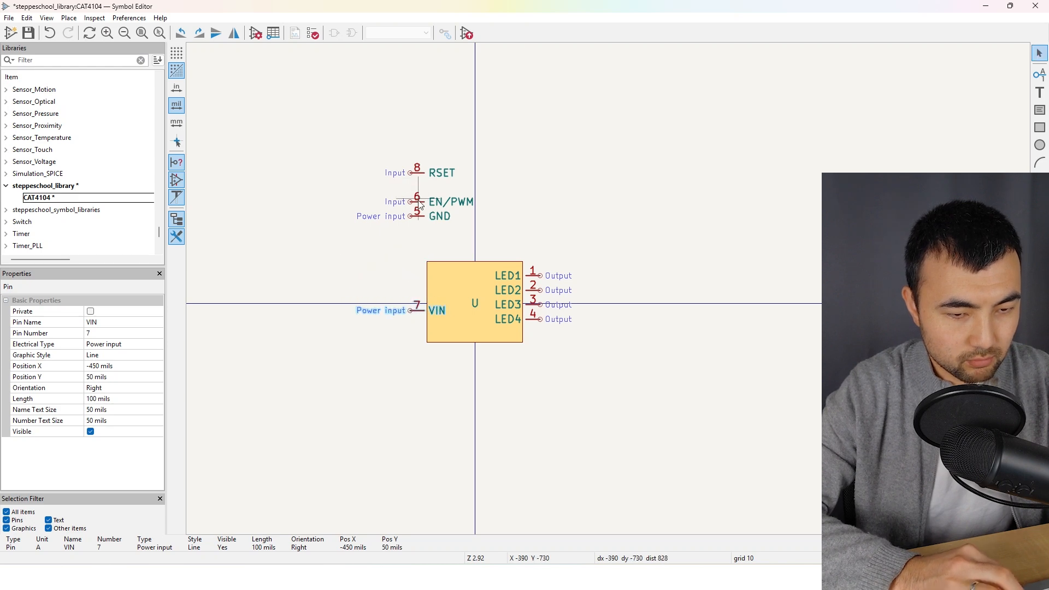
{"action": "left_click_drag", "start_coordinate": [419, 208], "coordinate": [412, 294]}
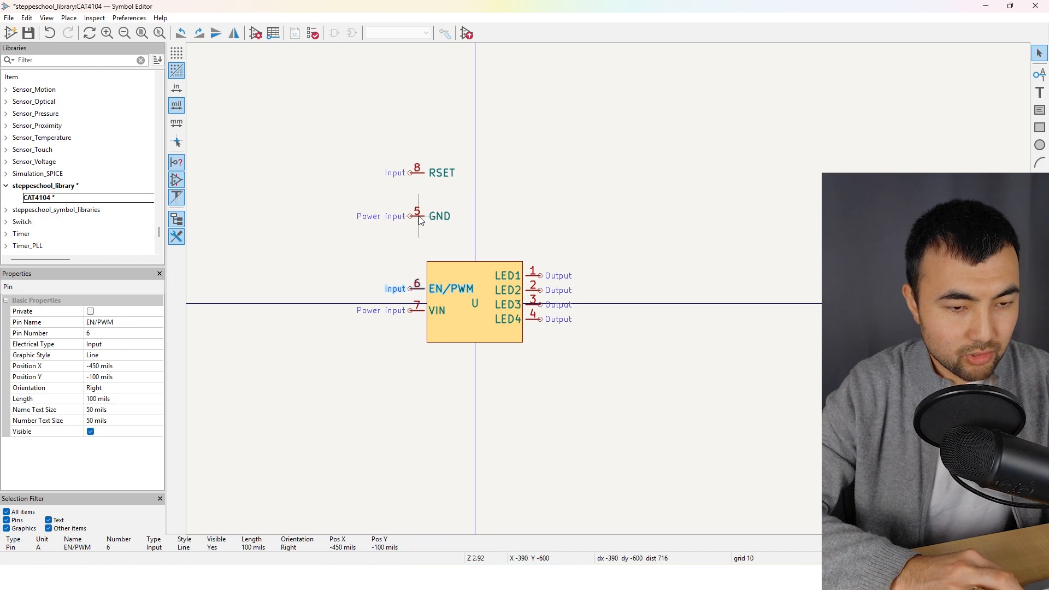
Step: Place the GND pin at the centre of the body's bottom edge, pointing up, at X 0, Y 400 mils
{"action": "left_click_drag", "start_coordinate": [419, 217], "coordinate": [473, 363]}
{"action": "key", "text": "r"}
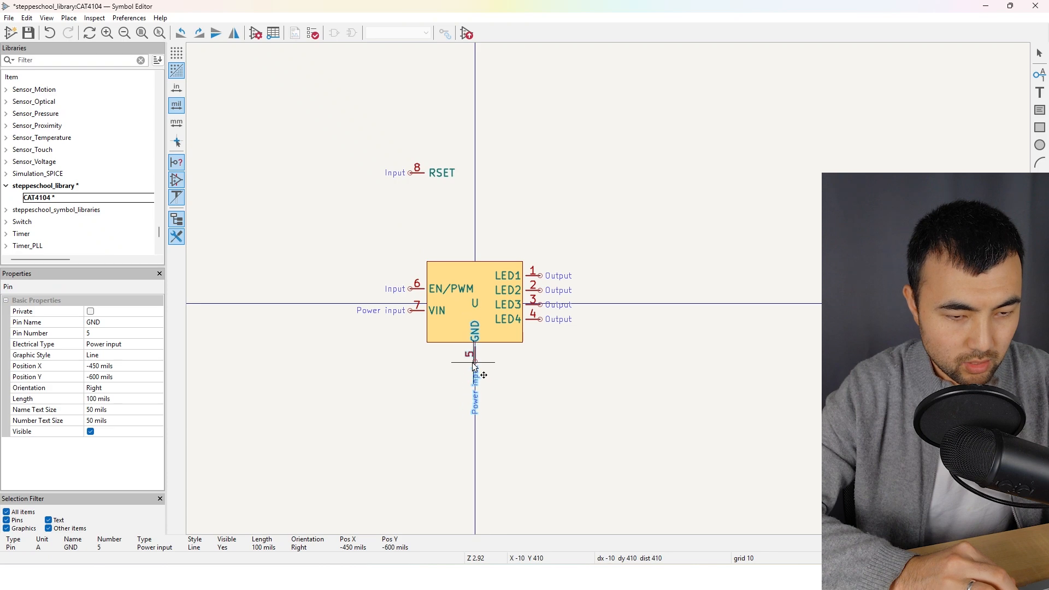
{"action": "left_click", "coordinate": [475, 367]}
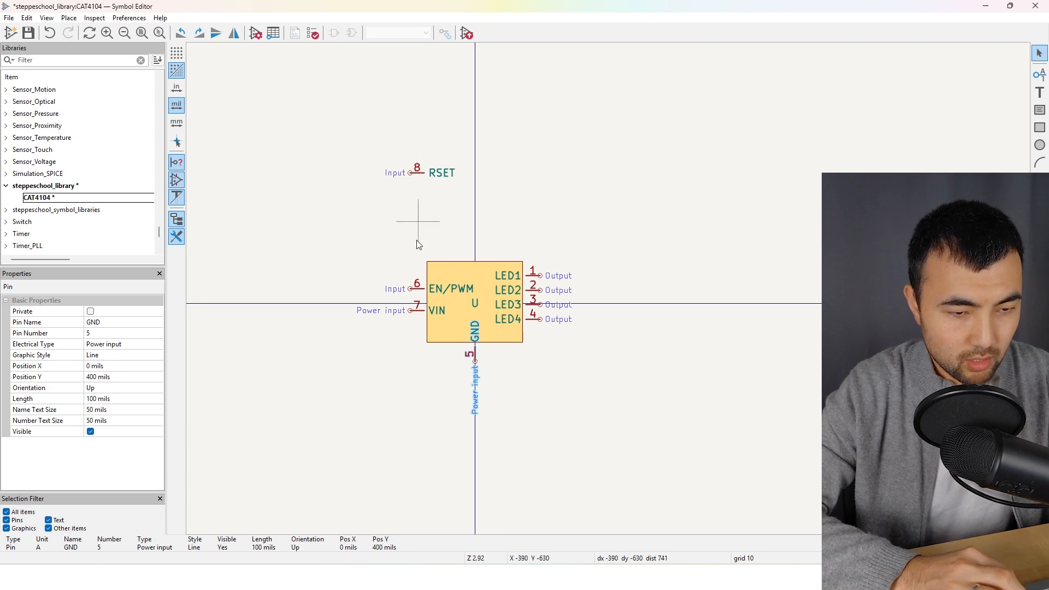
Step: Move the VIN pin to the centre of the body's top edge, pointing down, and place RSET on the left edge at Y 50 mils
{"action": "left_click_drag", "start_coordinate": [418, 313], "coordinate": [485, 214]}
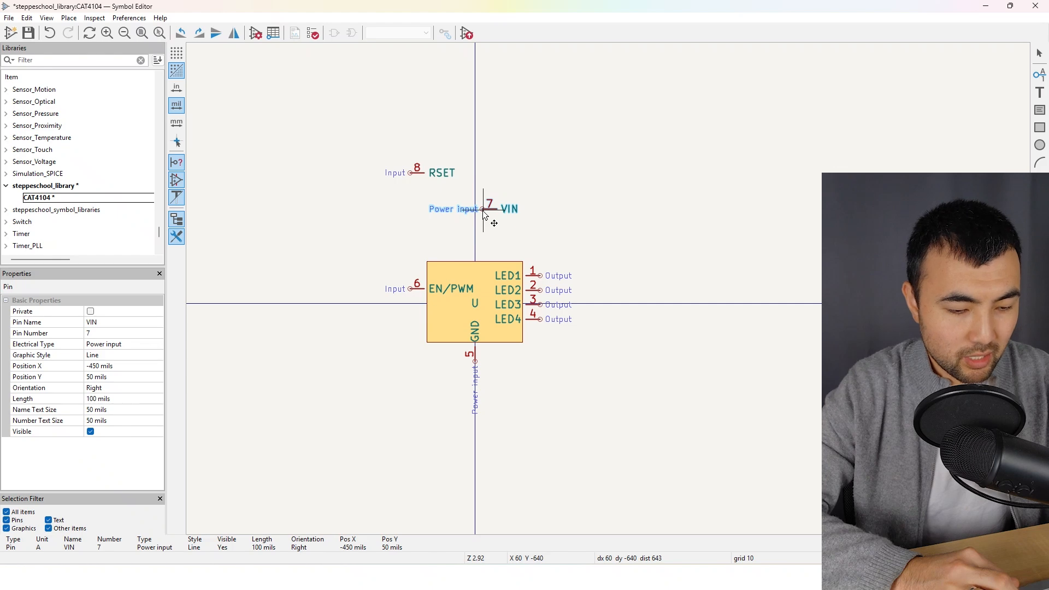
{"action": "key", "text": "r"}
{"action": "key", "text": "r"}
{"action": "key", "text": "r"}
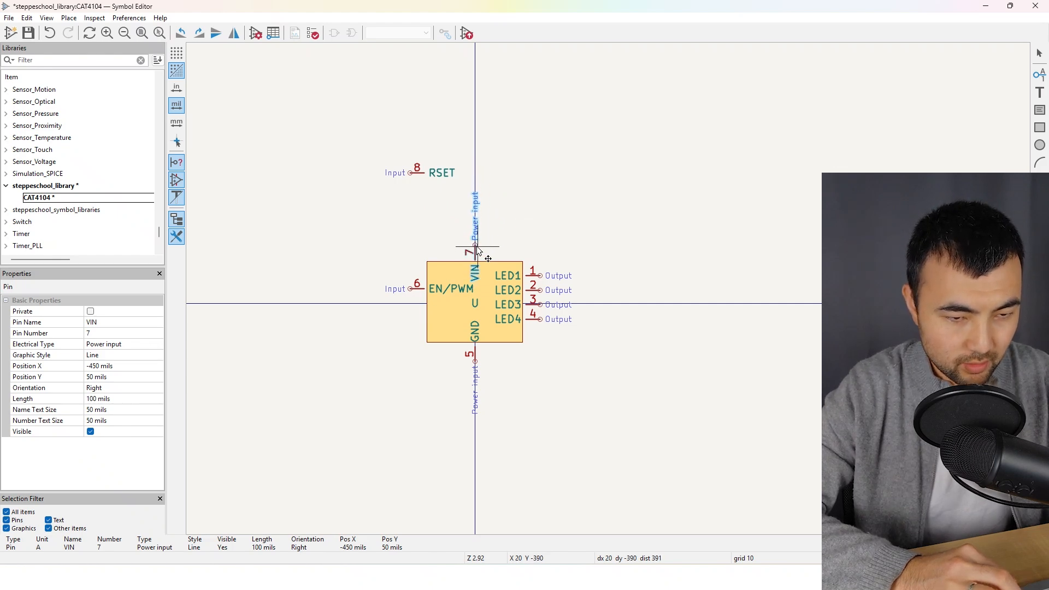
{"action": "left_click", "coordinate": [476, 250]}
{"action": "left_click_drag", "start_coordinate": [430, 178], "coordinate": [410, 315]}
{"action": "scroll", "coordinate": [442, 317], "scroll_direction": "up", "scroll_amount": 4}
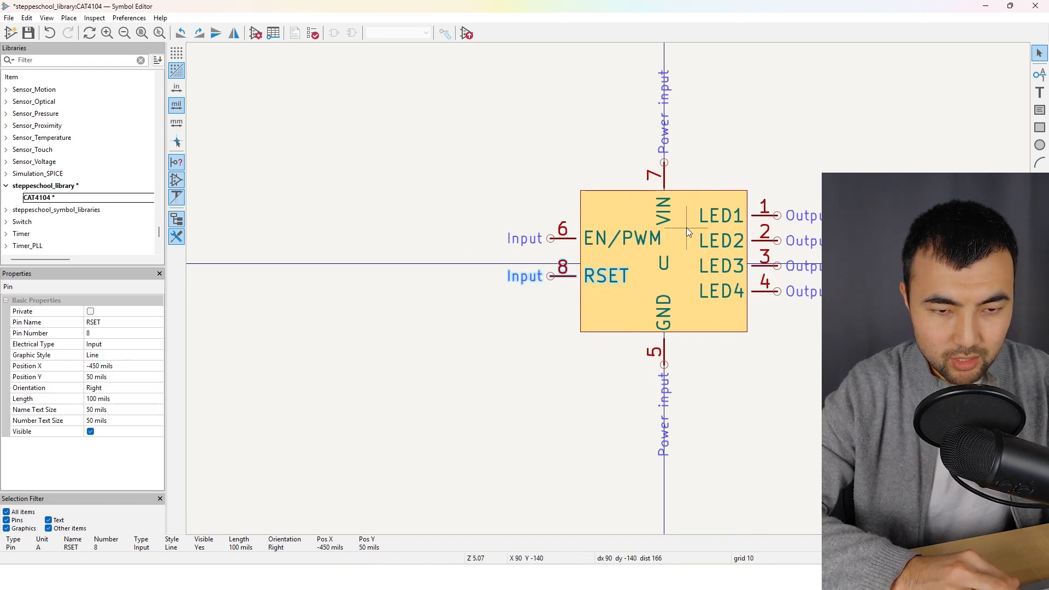
Step: Widen the body rectangle so its sides meet the pins, and move the reference U just above its upper-left corner
{"action": "left_click", "coordinate": [702, 204]}
{"action": "left_click", "coordinate": [678, 205]}
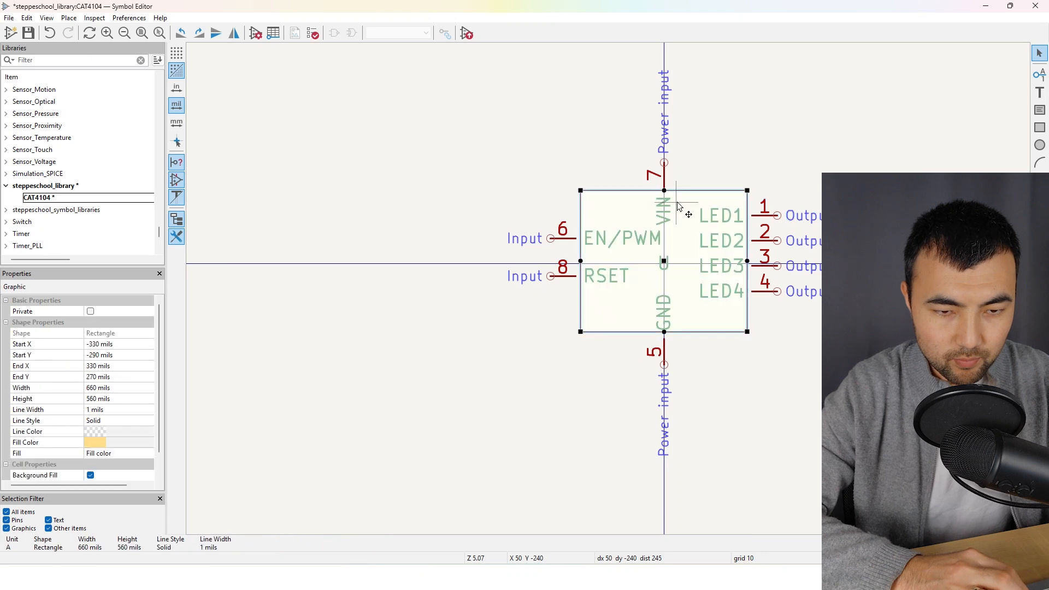
{"action": "left_click_drag", "start_coordinate": [747, 191], "coordinate": [752, 191]}
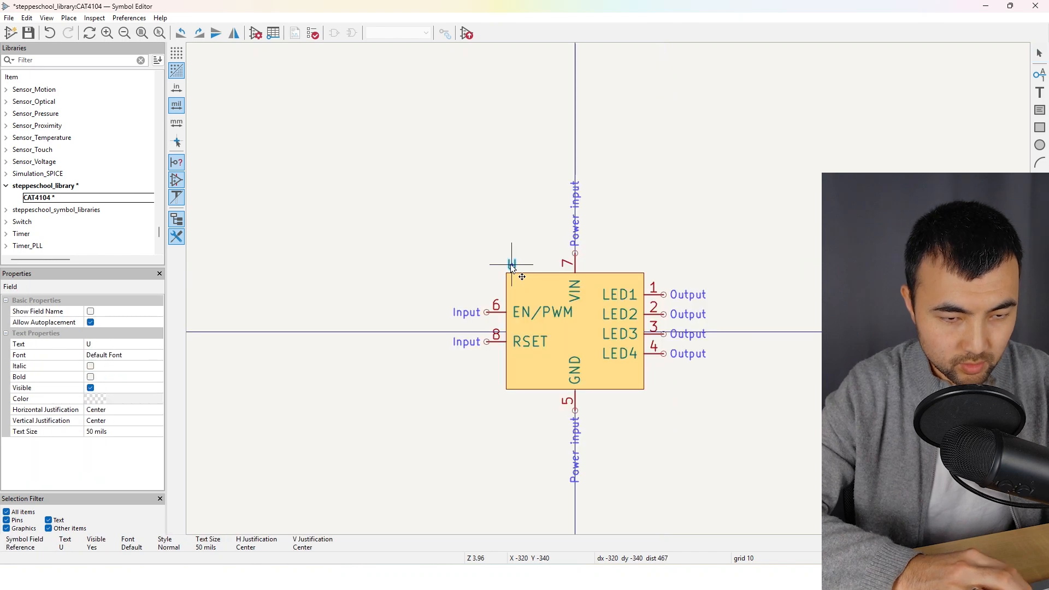
{"action": "left_click", "coordinate": [513, 268]}
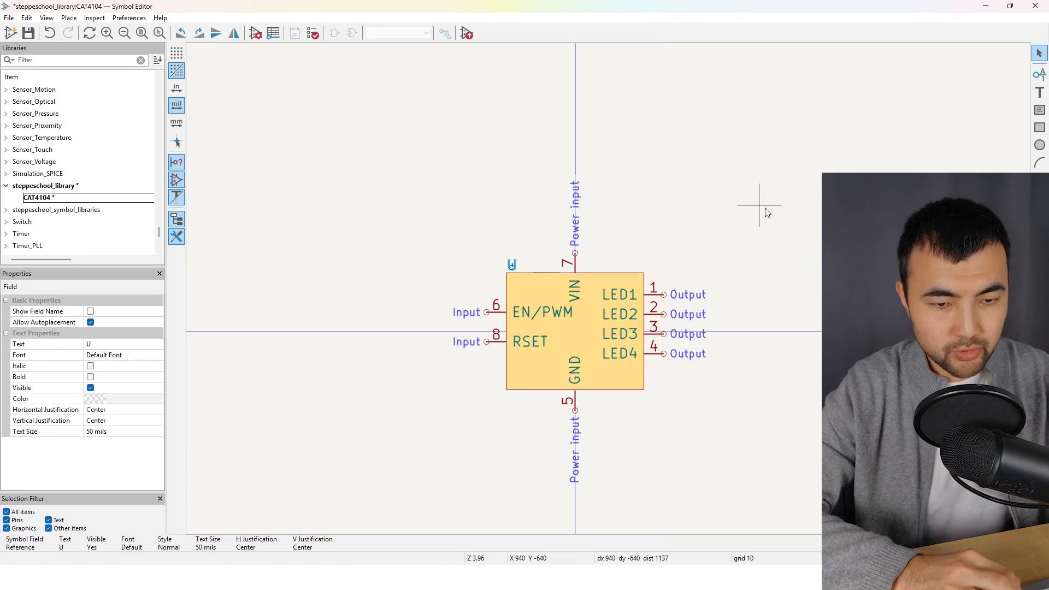
{"action": "left_click", "coordinate": [764, 211]}
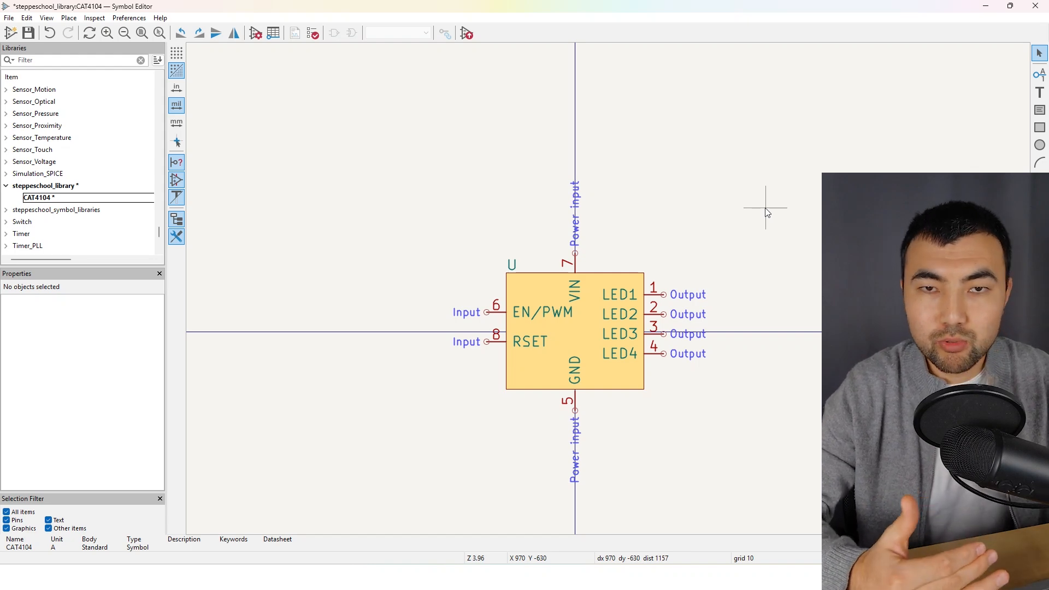
{"action": "scroll", "coordinate": [654, 188], "scroll_direction": "down", "scroll_amount": 3}
{"action": "scroll", "coordinate": [608, 289], "scroll_direction": "up", "scroll_amount": 2}
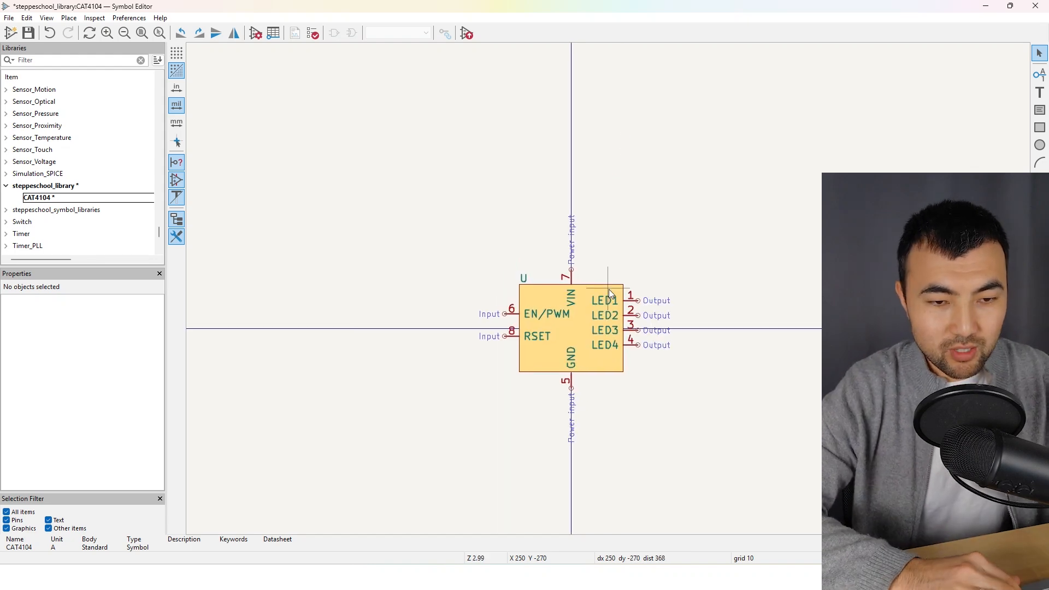
{"action": "scroll", "coordinate": [601, 356], "scroll_direction": "up", "scroll_amount": 3}
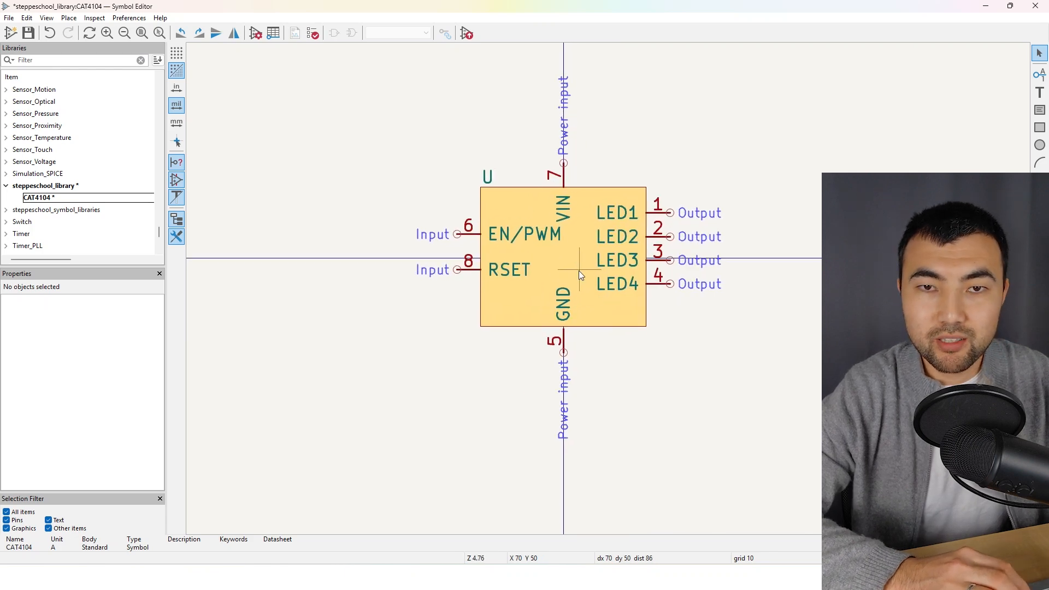
Step: Open the CAT4104 library symbol's properties and go through its reference, value and footprint fields
{"action": "right_click", "coordinate": [373, 156]}
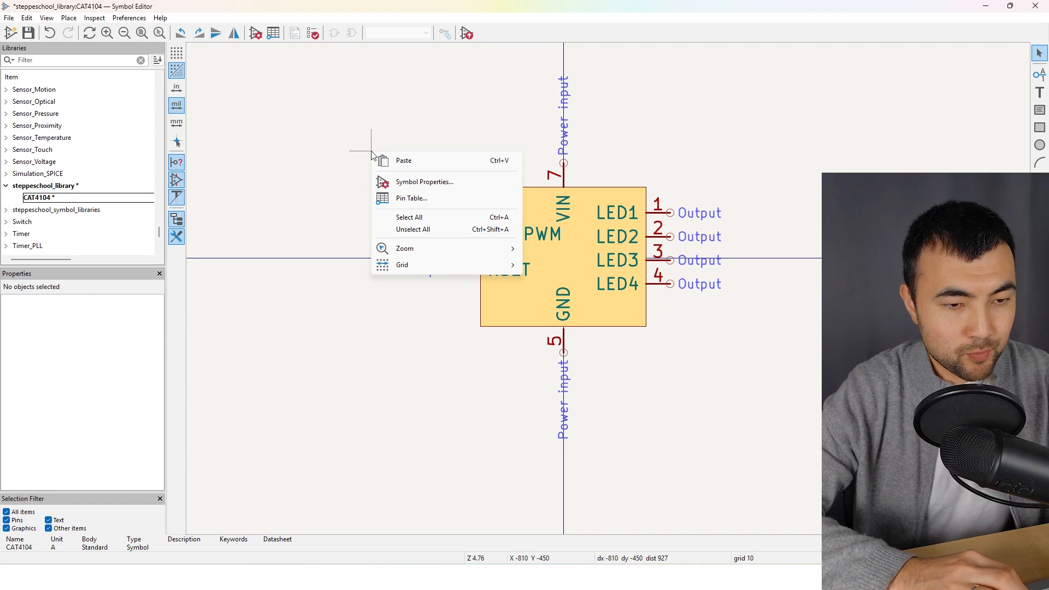
{"action": "left_click", "coordinate": [409, 129]}
{"action": "right_click", "coordinate": [409, 126]}
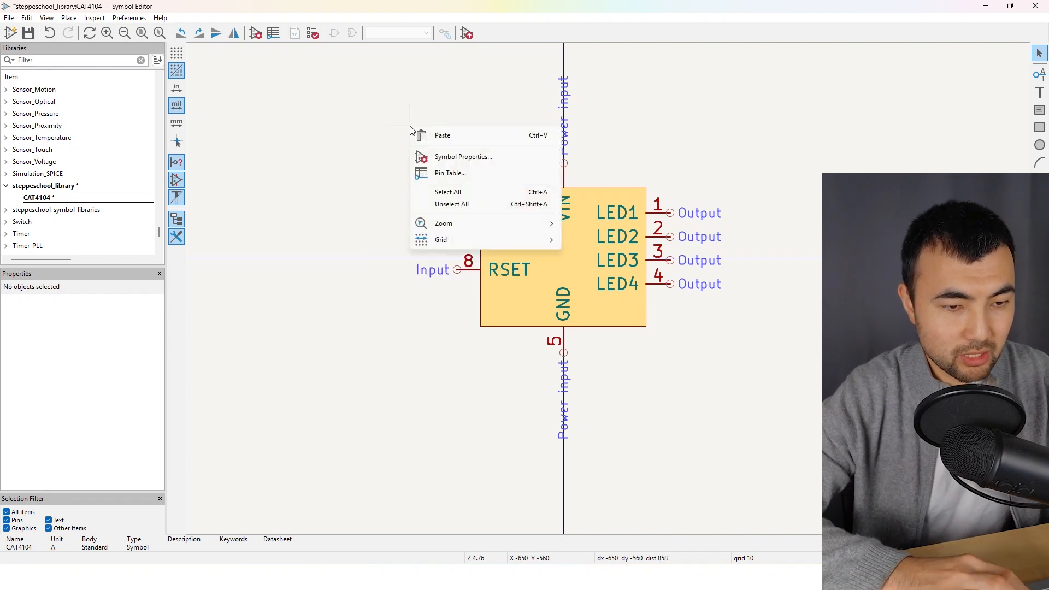
{"action": "left_click", "coordinate": [458, 158]}
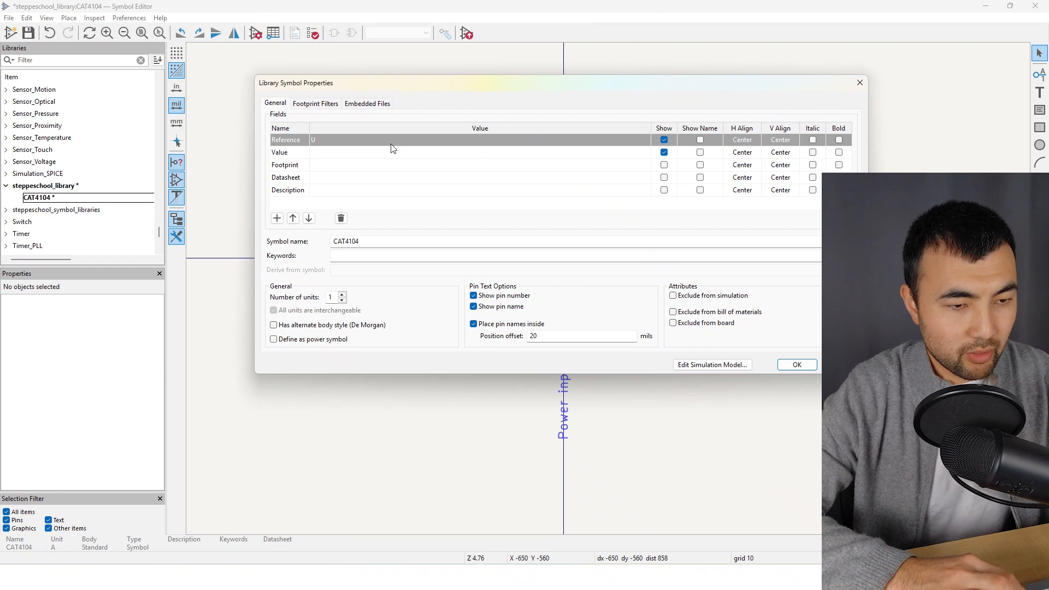
{"action": "left_click", "coordinate": [392, 142]}
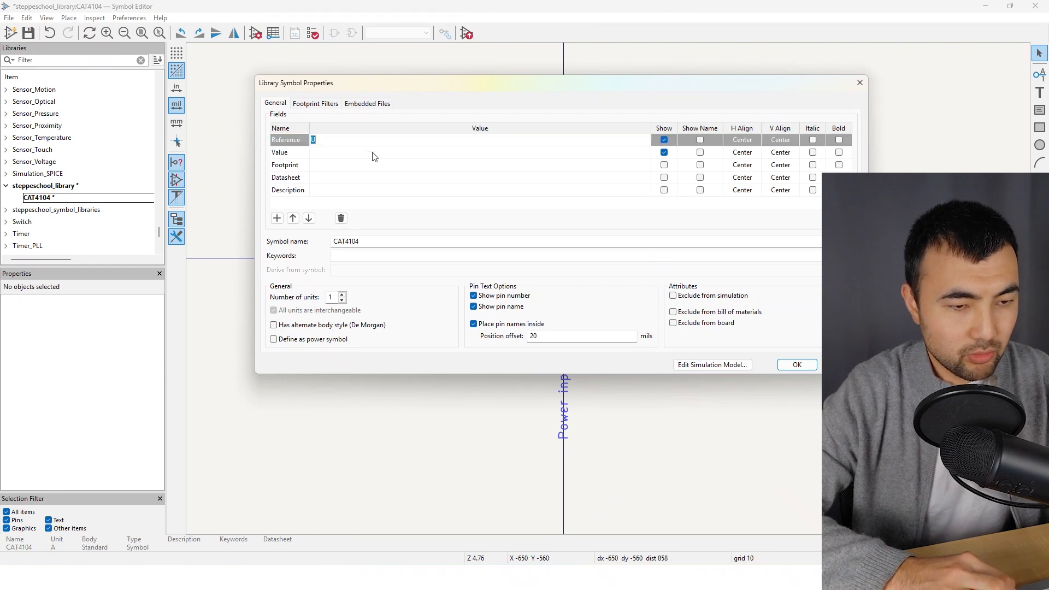
{"action": "left_click", "coordinate": [374, 152]}
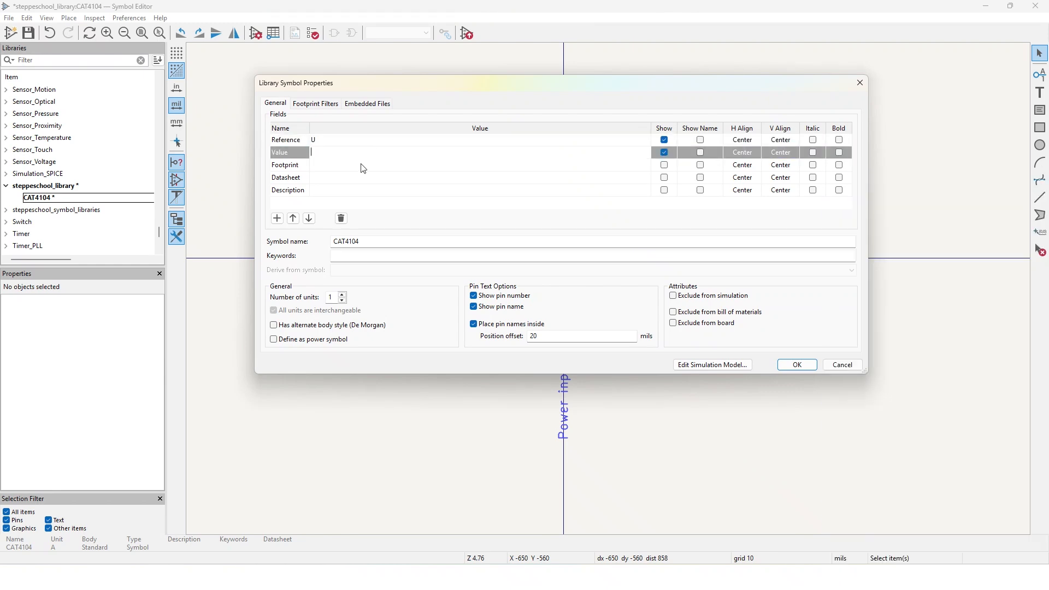
{"action": "left_click", "coordinate": [363, 166]}
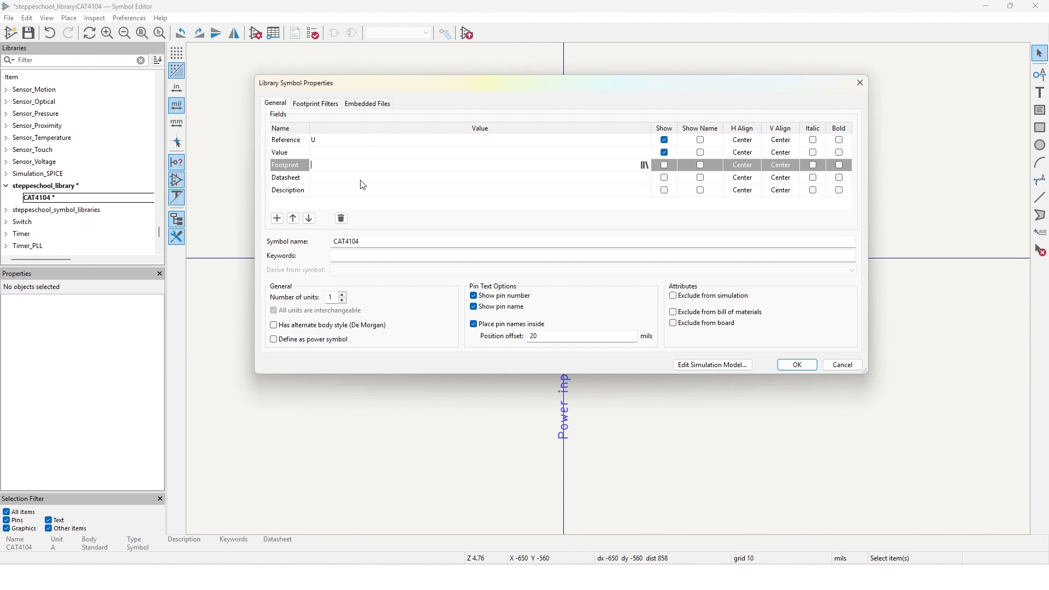
Step: Embed the CAT4104-D PDF from the Kicad datasheet folder as the symbol's datasheet
{"action": "left_click", "coordinate": [362, 179]}
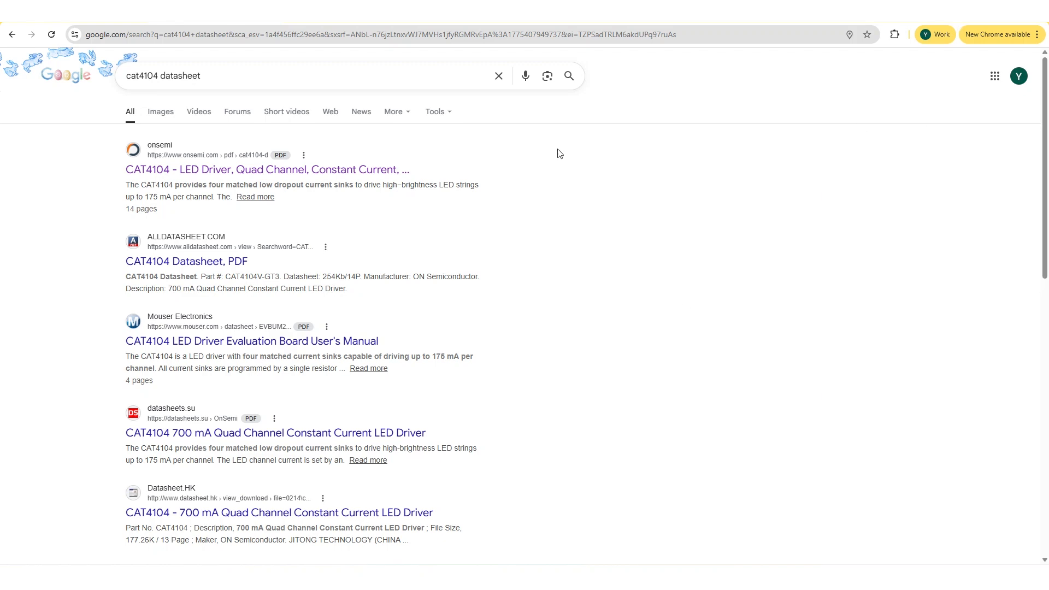
{"action": "left_click", "coordinate": [986, 10]}
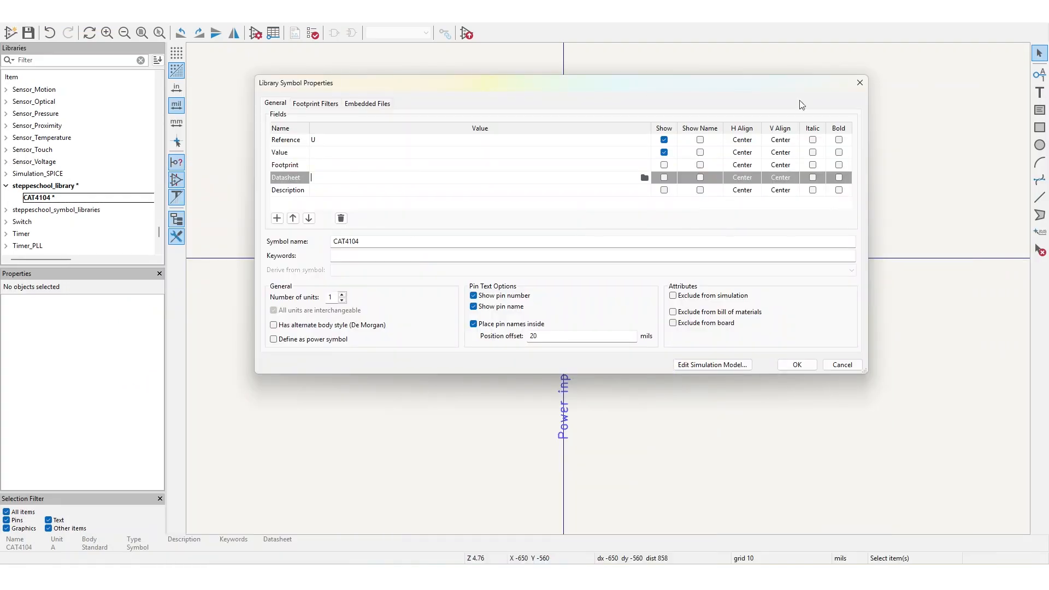
{"action": "left_click", "coordinate": [644, 178]}
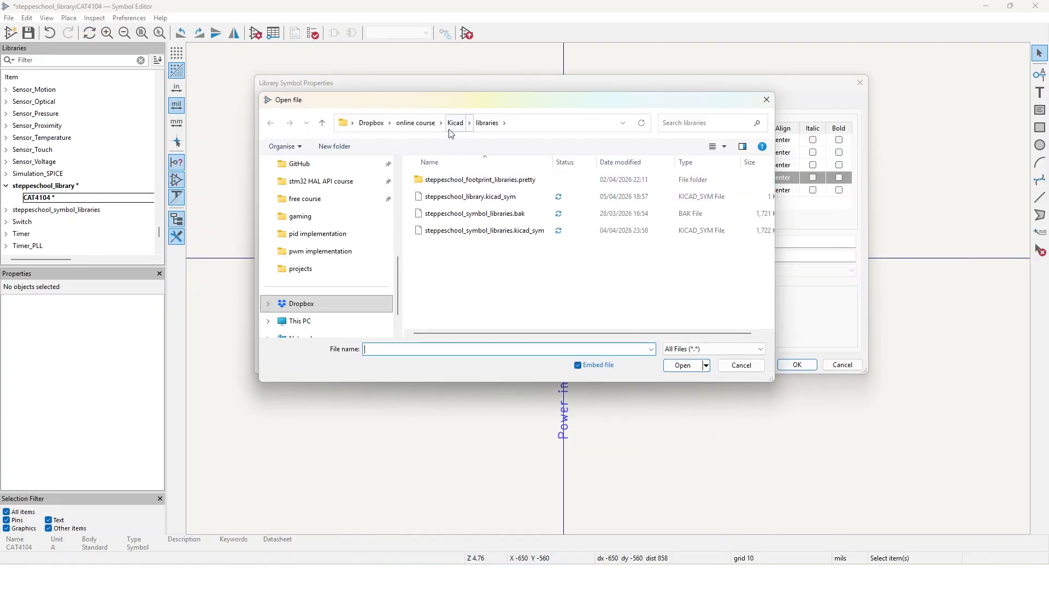
{"action": "left_click", "coordinate": [454, 123]}
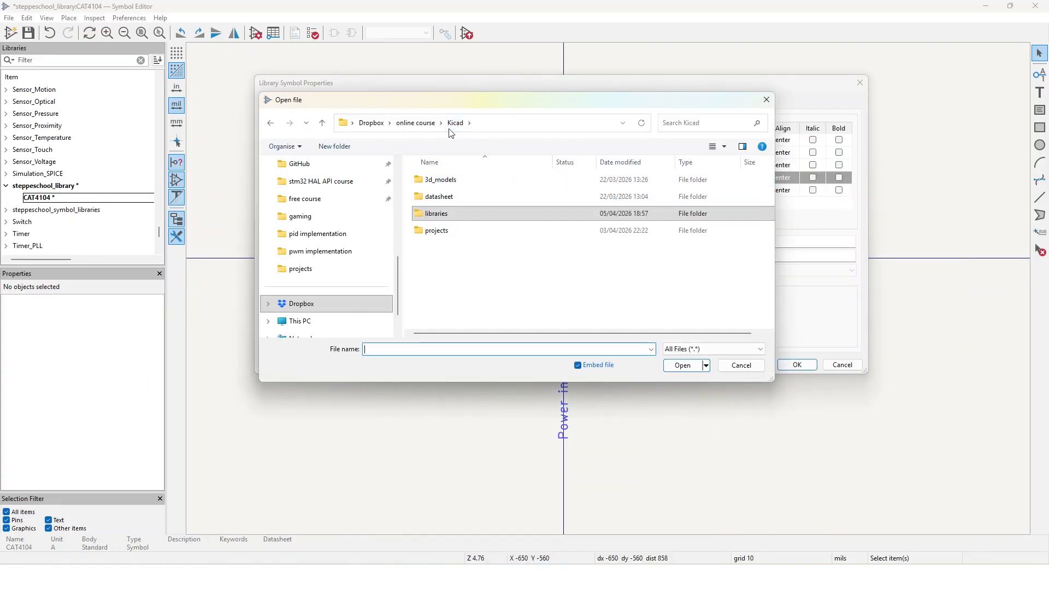
{"action": "double_click", "coordinate": [451, 198]}
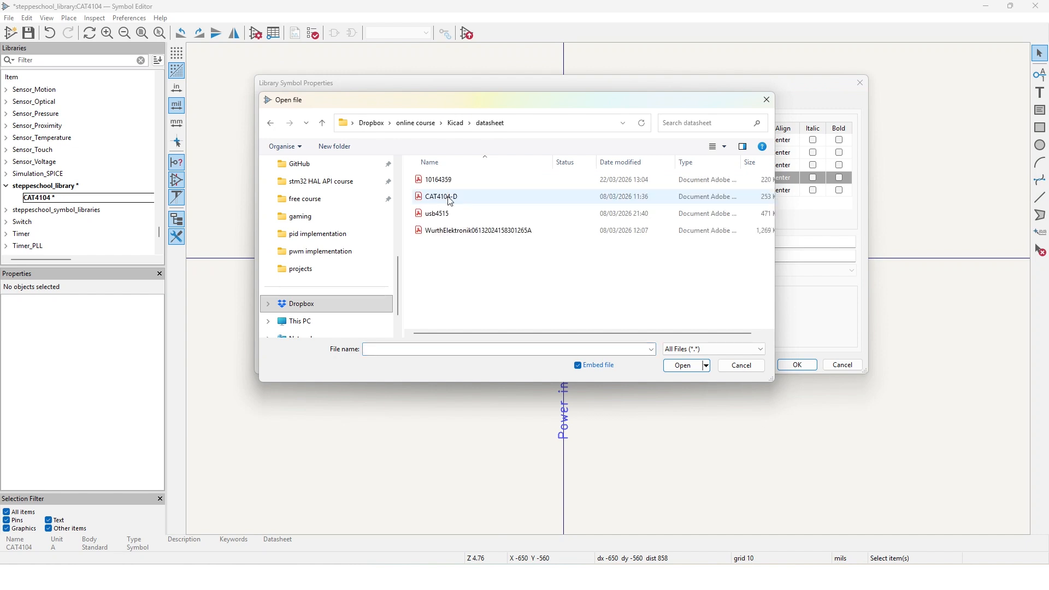
{"action": "left_click", "coordinate": [451, 198]}
{"action": "left_click", "coordinate": [685, 366]}
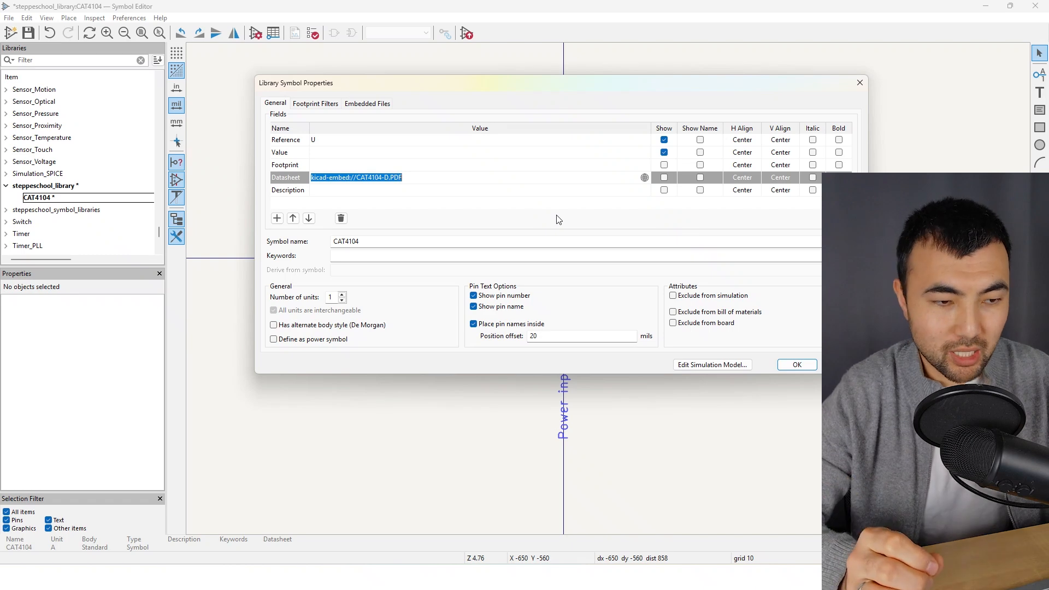
{"action": "key", "text": "Return"}
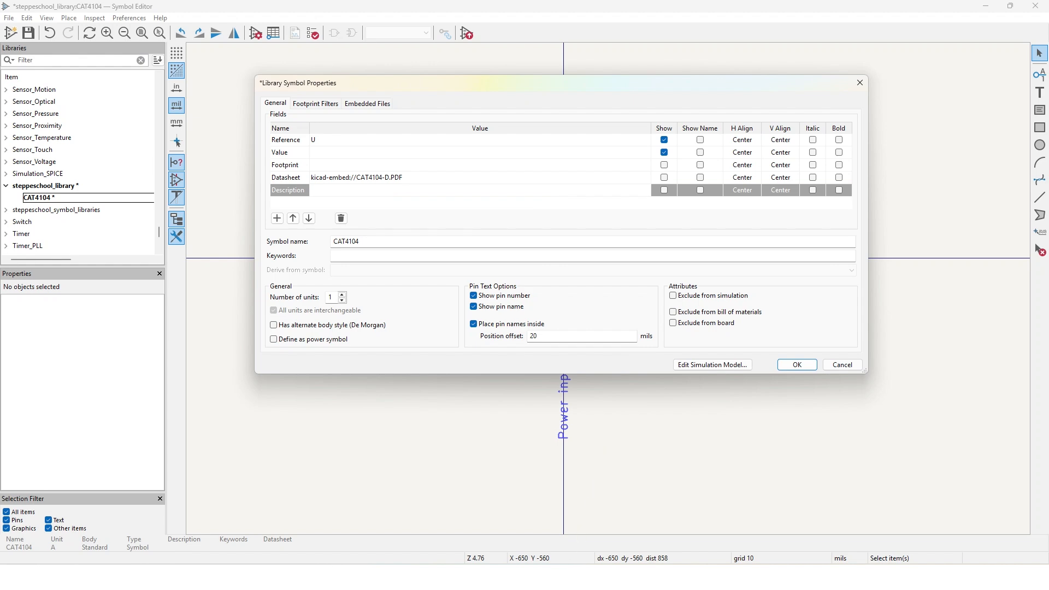
Step: Copy "Constant Current LED Driver" from the datasheet PDF's title into the symbol's description and set the keywords to "led driver"
{"action": "mouse_move", "coordinate": [538, 577]}
{"action": "left_click", "coordinate": [537, 525]}
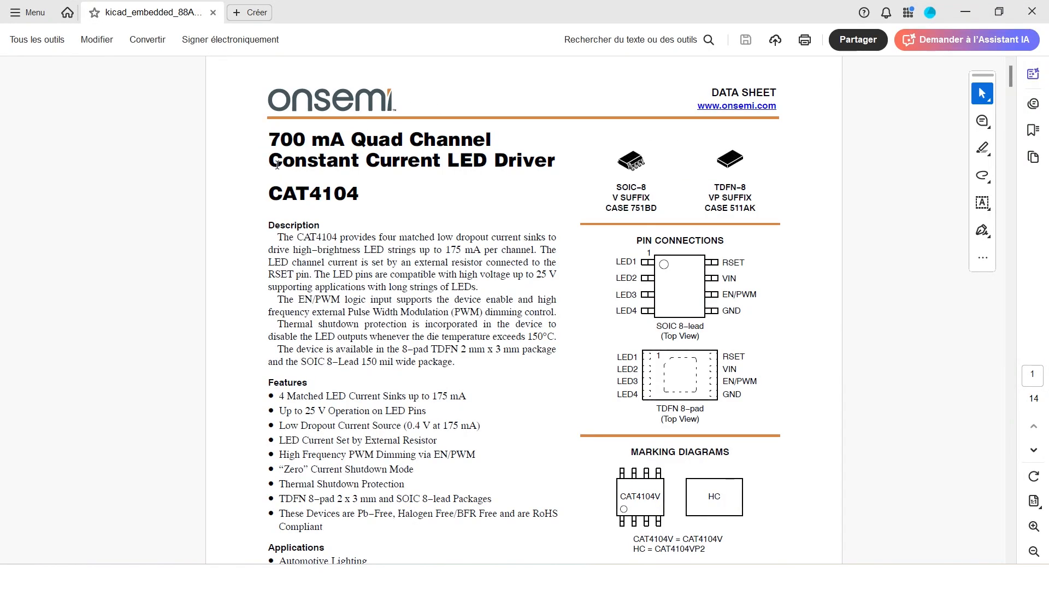
{"action": "left_click_drag", "start_coordinate": [272, 162], "coordinate": [555, 162]}
{"action": "key", "text": "ctrl+c"}
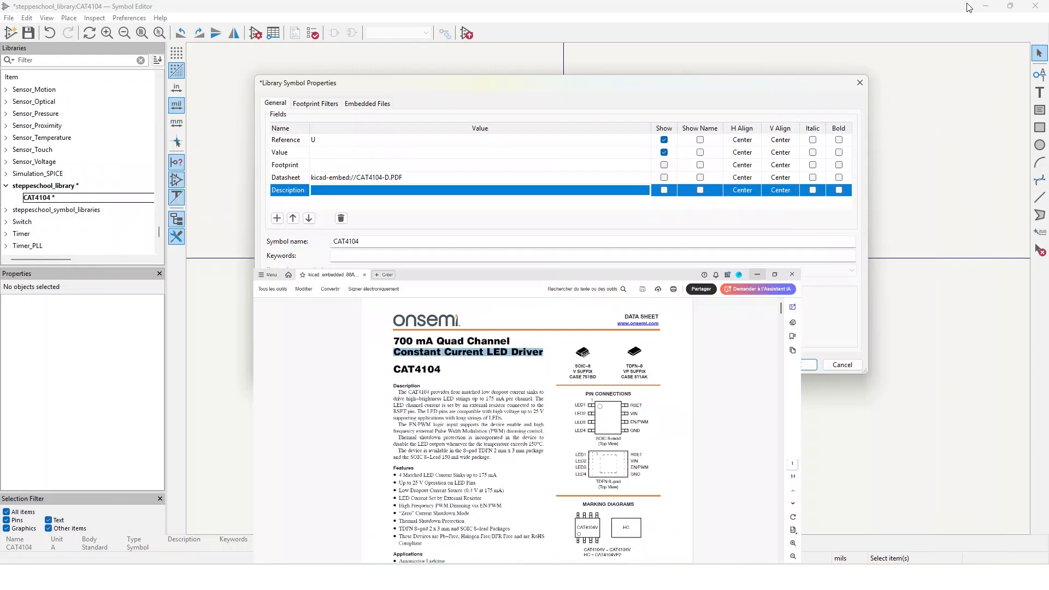
{"action": "left_click", "coordinate": [965, 12]}
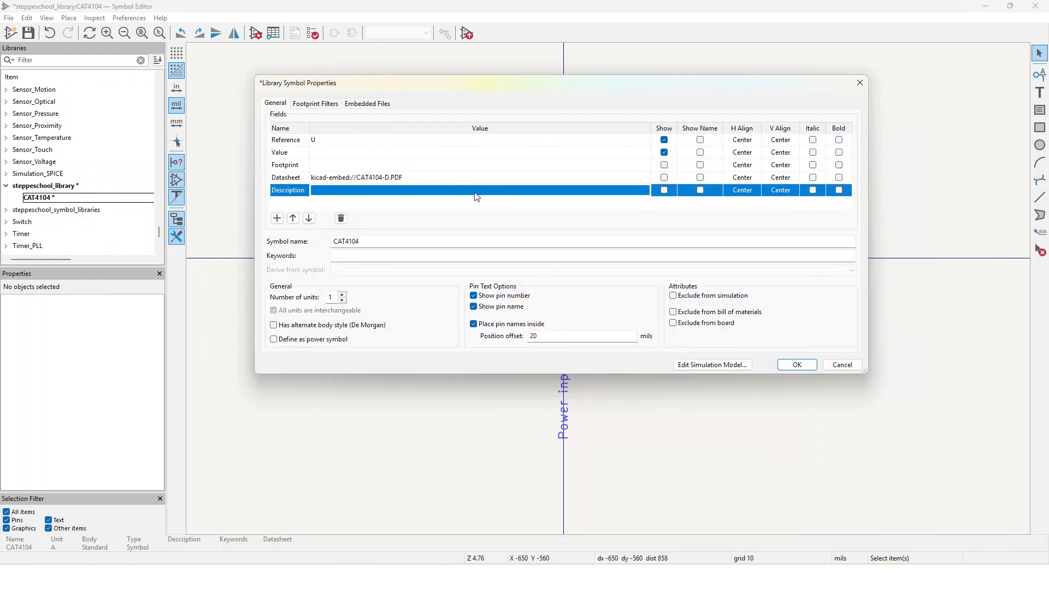
{"action": "left_click", "coordinate": [356, 192]}
{"action": "key", "text": "ctrl+v"}
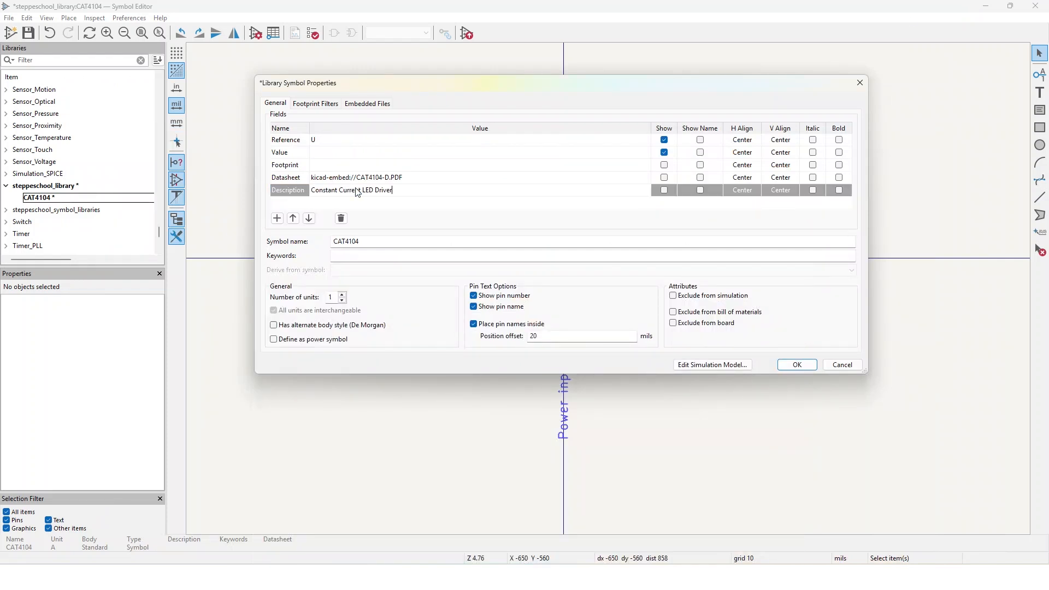
{"action": "left_click", "coordinate": [364, 257]}
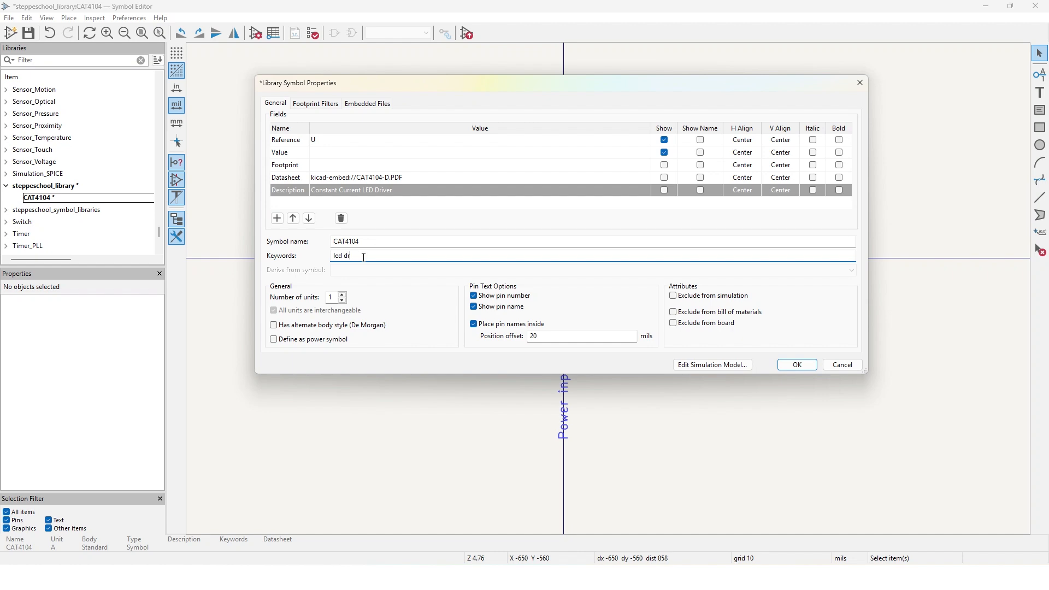
{"action": "key", "text": "Return"}
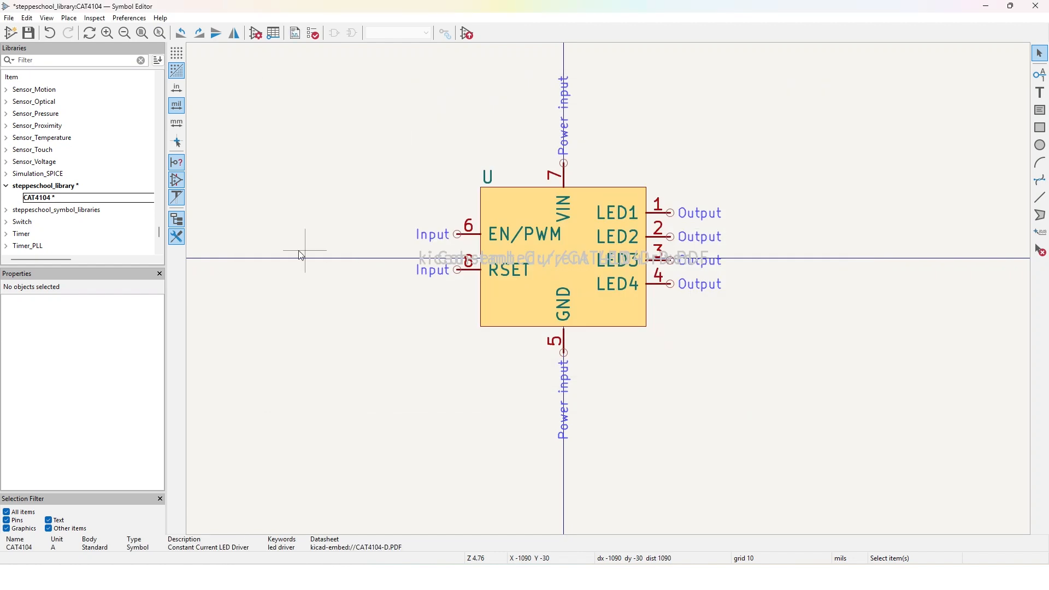
Step: Add a Manufacturer field with the value Onsemi to the symbol's properties
{"action": "right_click", "coordinate": [296, 256]}
{"action": "left_click", "coordinate": [345, 282]}
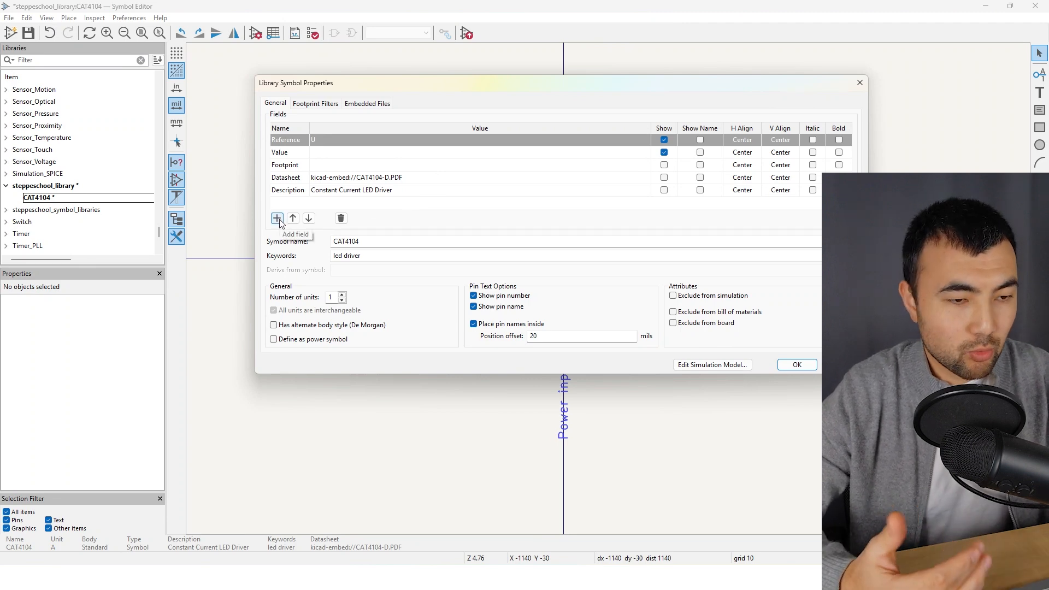
{"action": "left_click", "coordinate": [277, 218]}
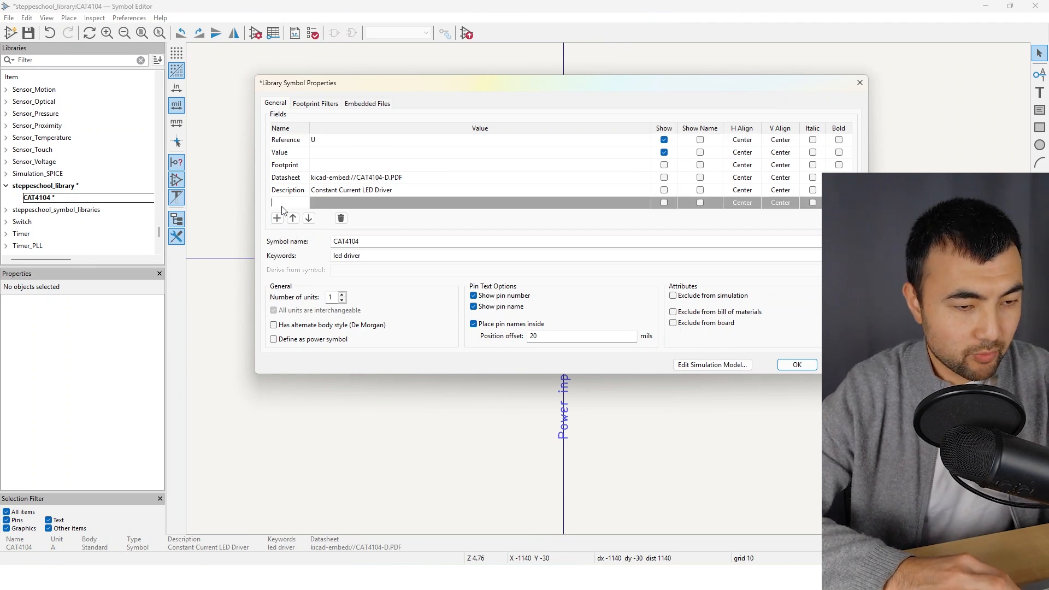
{"action": "type", "text": "M"}
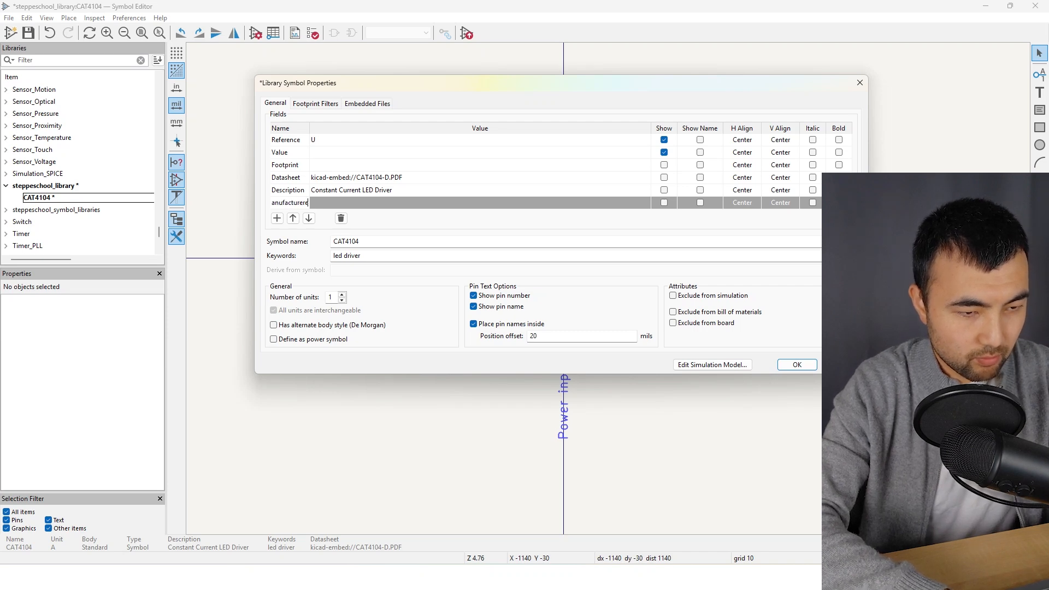
{"action": "key", "text": "BackSpace"}
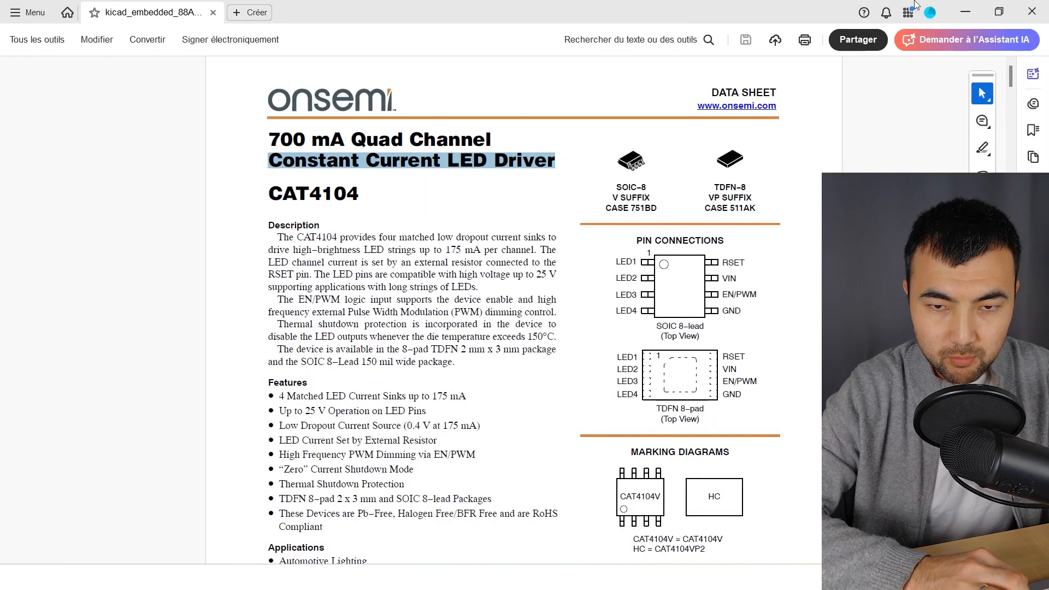
{"action": "left_click", "coordinate": [966, 8]}
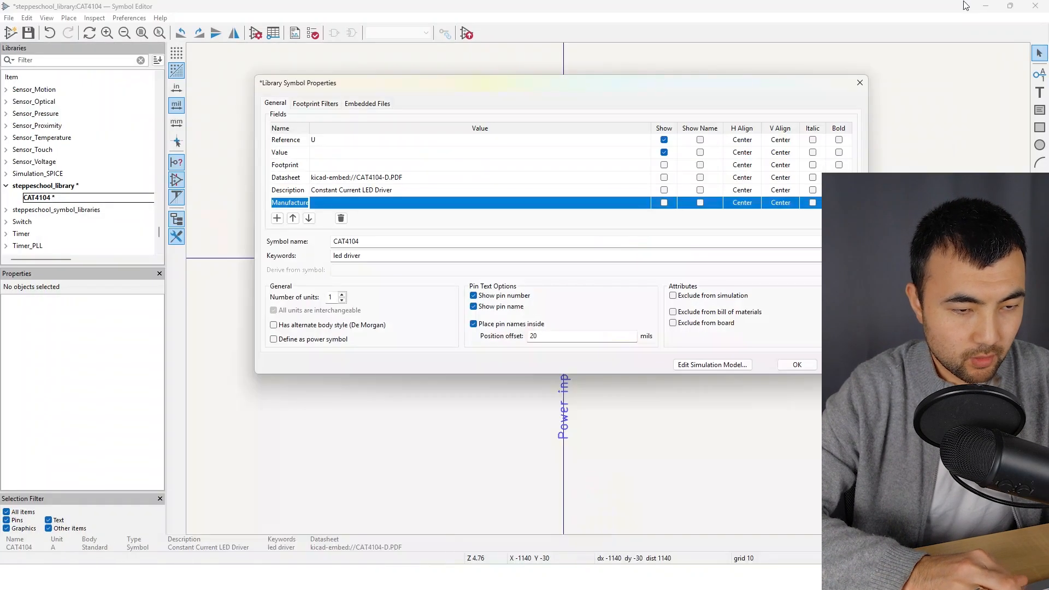
{"action": "left_click", "coordinate": [398, 206]}
{"action": "type", "text": "Onsemi"}
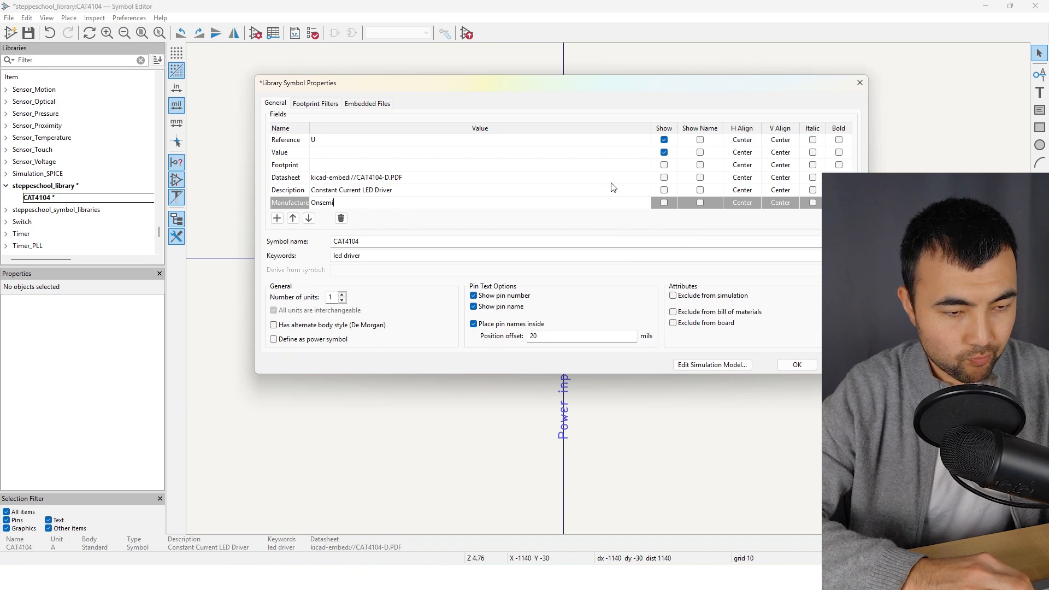
{"action": "left_click", "coordinate": [798, 365]}
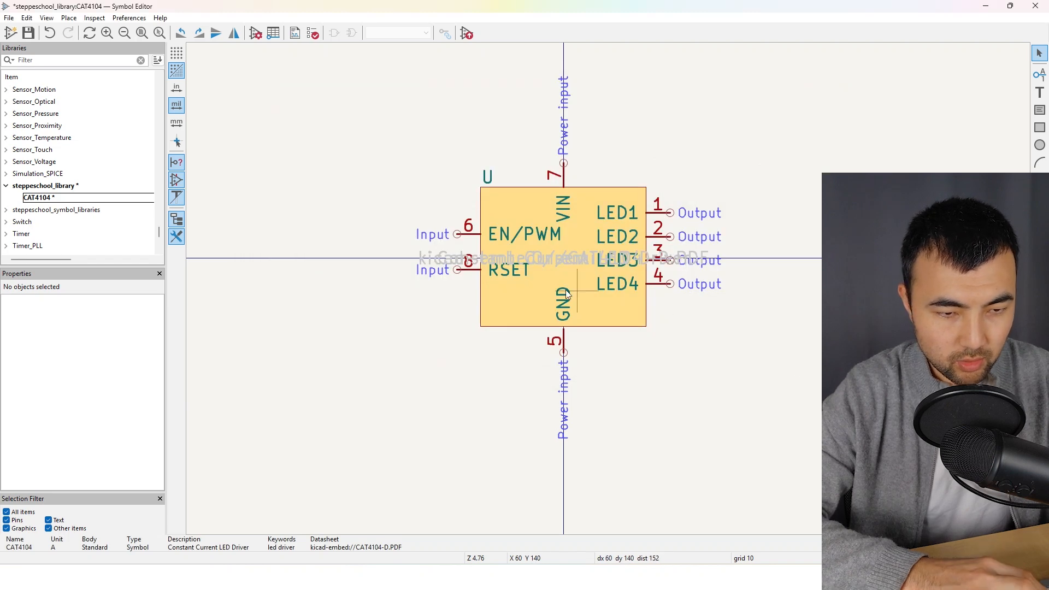
Step: Move the manufacturer, description and datasheet texts above the symbol body, and save all library changes
{"action": "scroll", "coordinate": [443, 274], "scroll_direction": "down", "scroll_amount": 3}
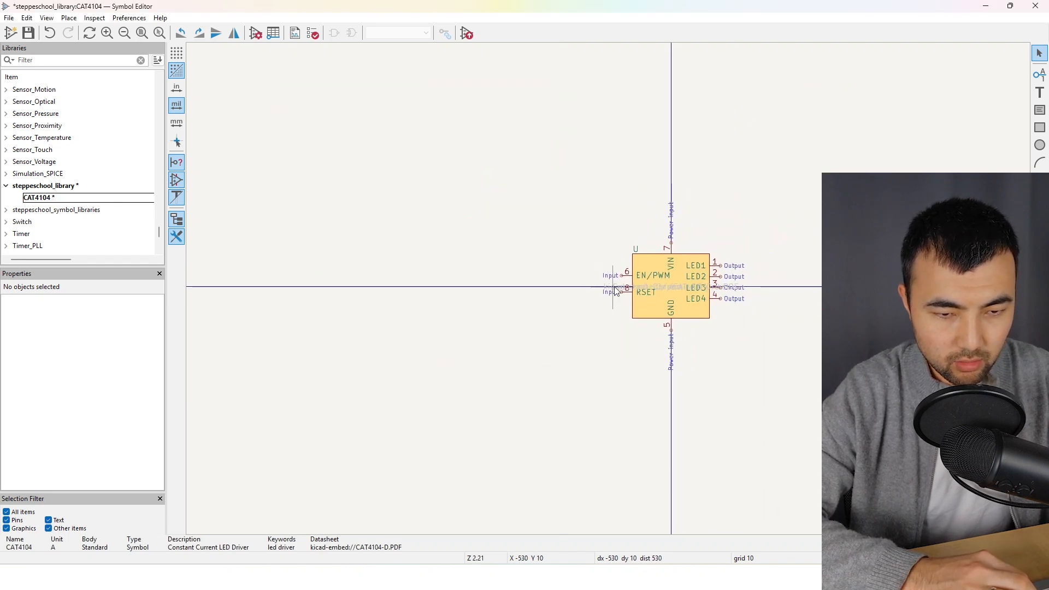
{"action": "left_click", "coordinate": [618, 290]}
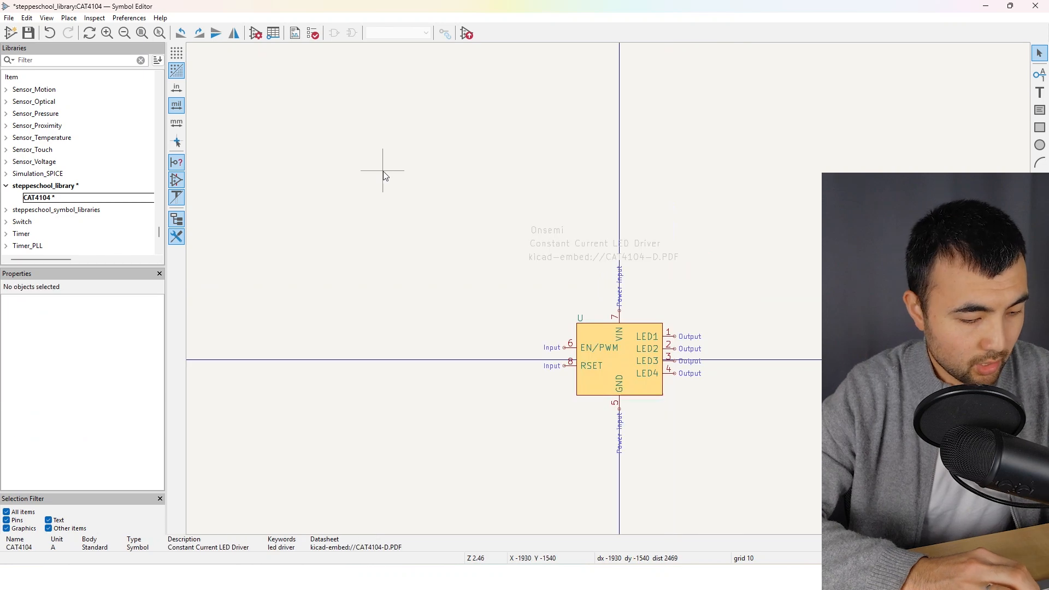
{"action": "left_click", "coordinate": [9, 18]}
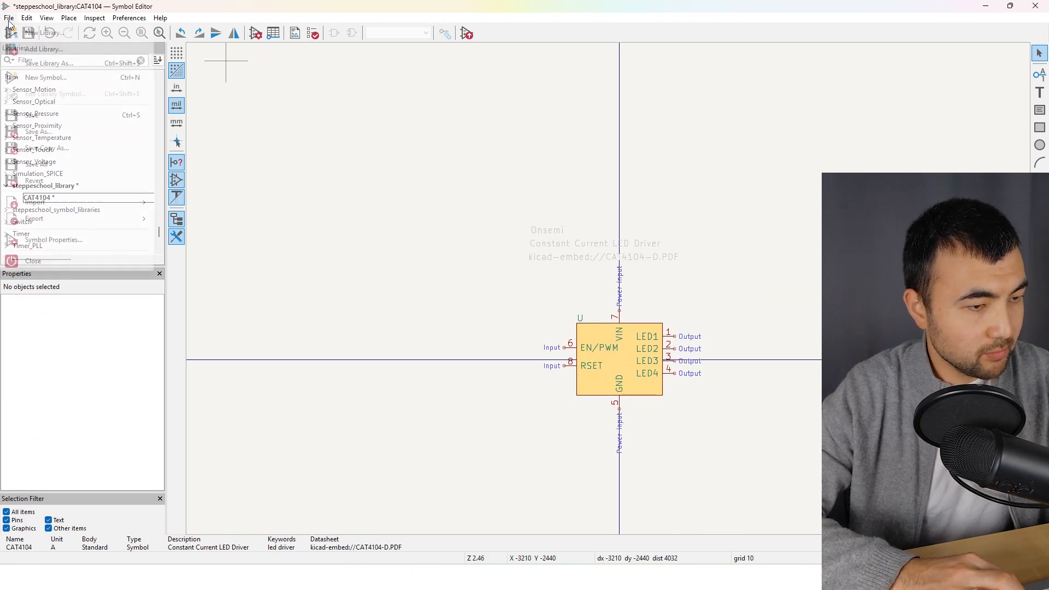
{"action": "left_click", "coordinate": [64, 165]}
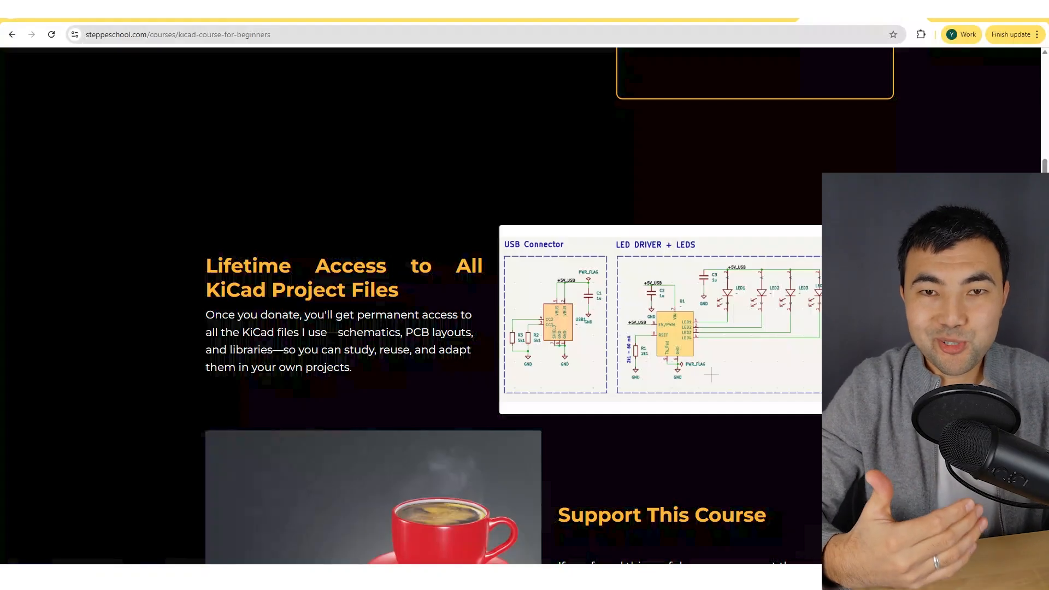
Step: Look through the KiCad course page in the browser, from the support offer to the course content list
{"action": "scroll", "coordinate": [709, 358], "scroll_direction": "up", "scroll_amount": 8}
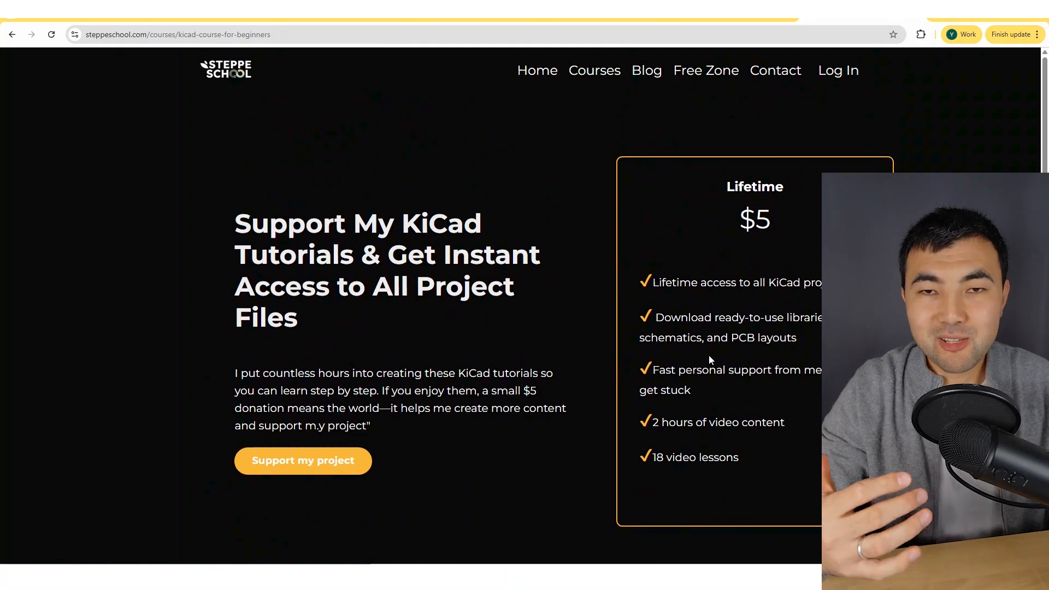
{"action": "scroll", "coordinate": [710, 359], "scroll_direction": "down", "scroll_amount": 10}
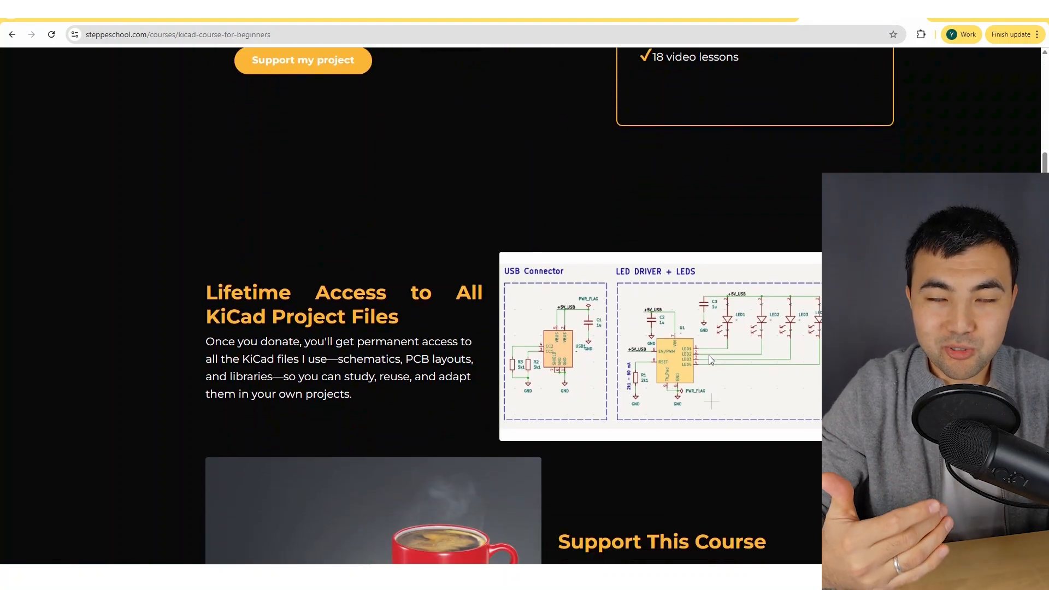
{"action": "scroll", "coordinate": [711, 360], "scroll_direction": "down", "scroll_amount": 7}
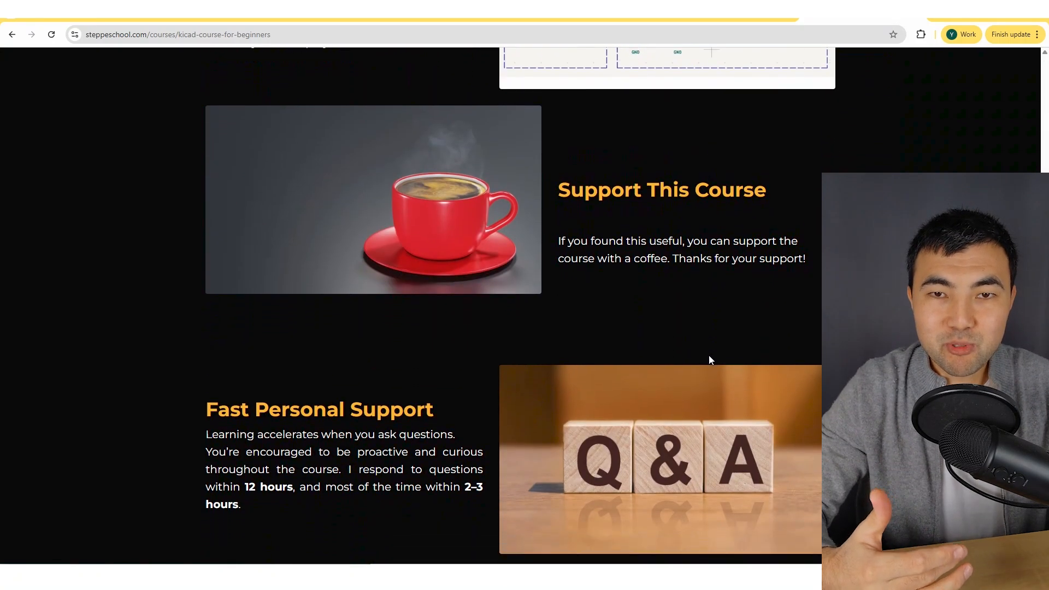
{"action": "scroll", "coordinate": [711, 360], "scroll_direction": "down", "scroll_amount": 8}
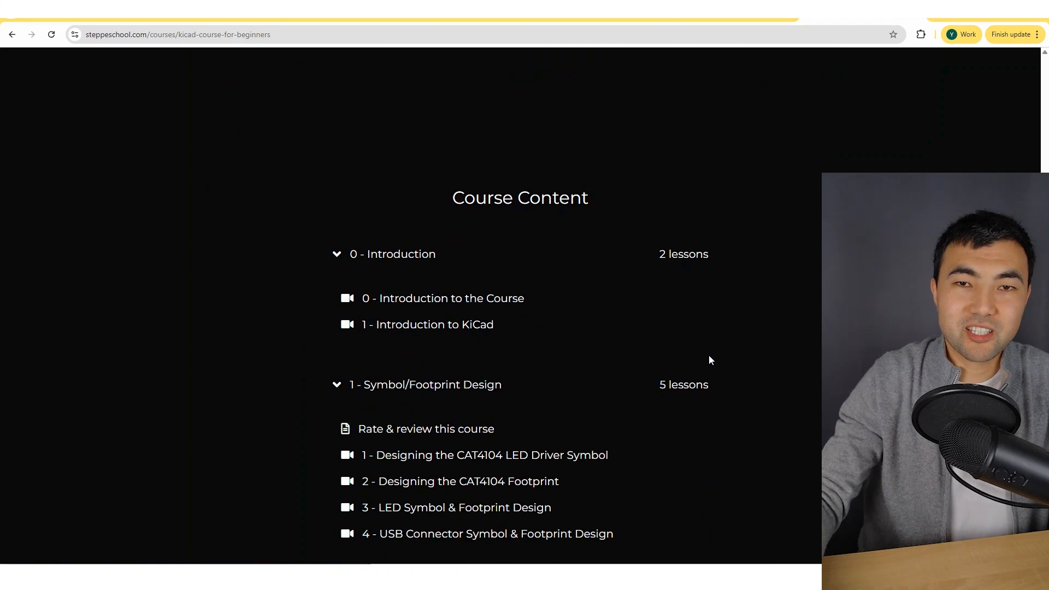
{"action": "scroll", "coordinate": [711, 360], "scroll_direction": "down", "scroll_amount": 3}
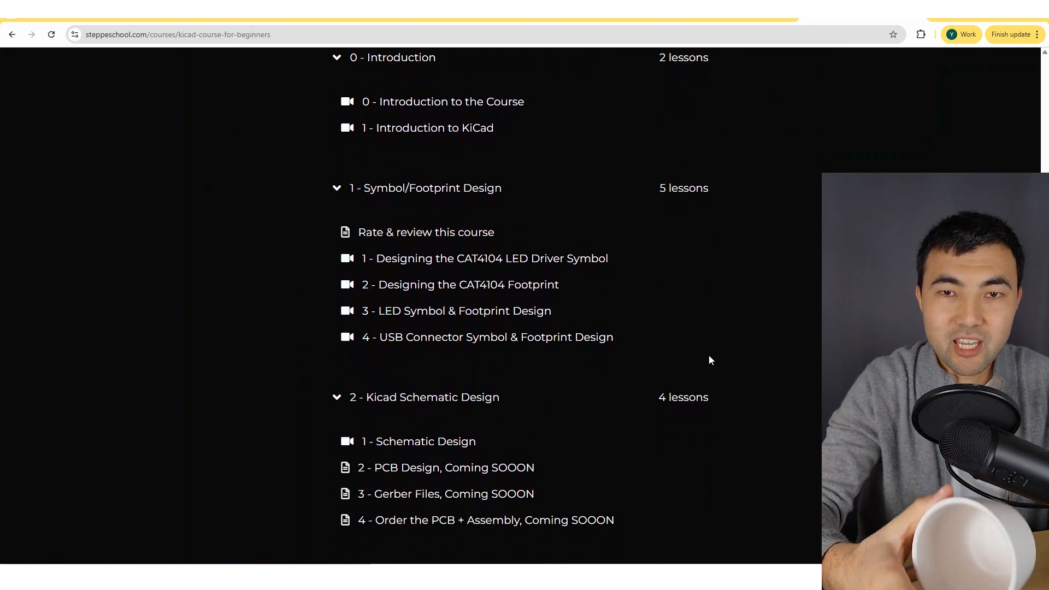
{"action": "scroll", "coordinate": [709, 360], "scroll_direction": "down", "scroll_amount": 1}
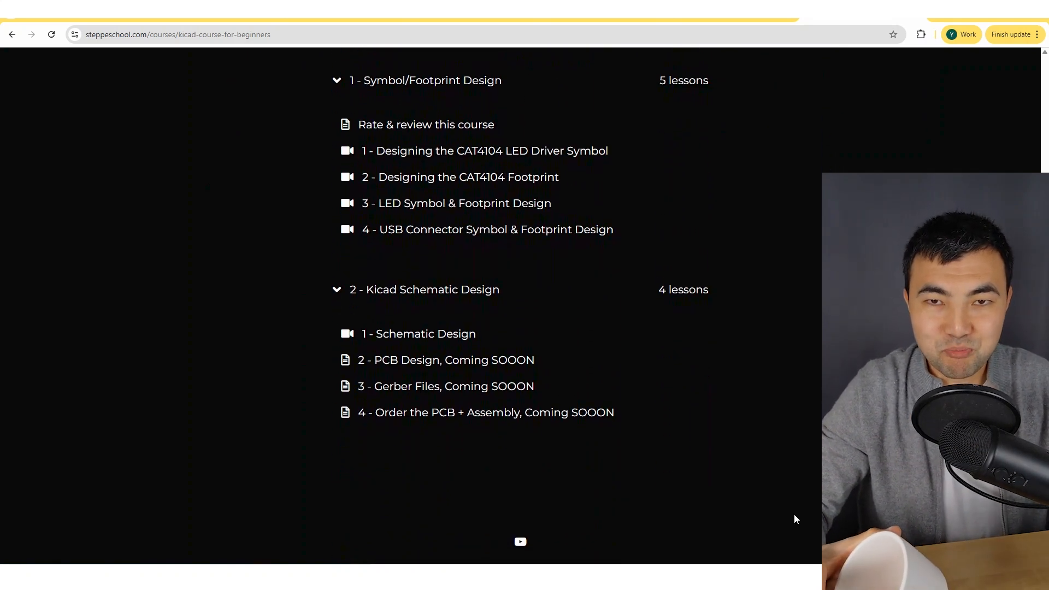